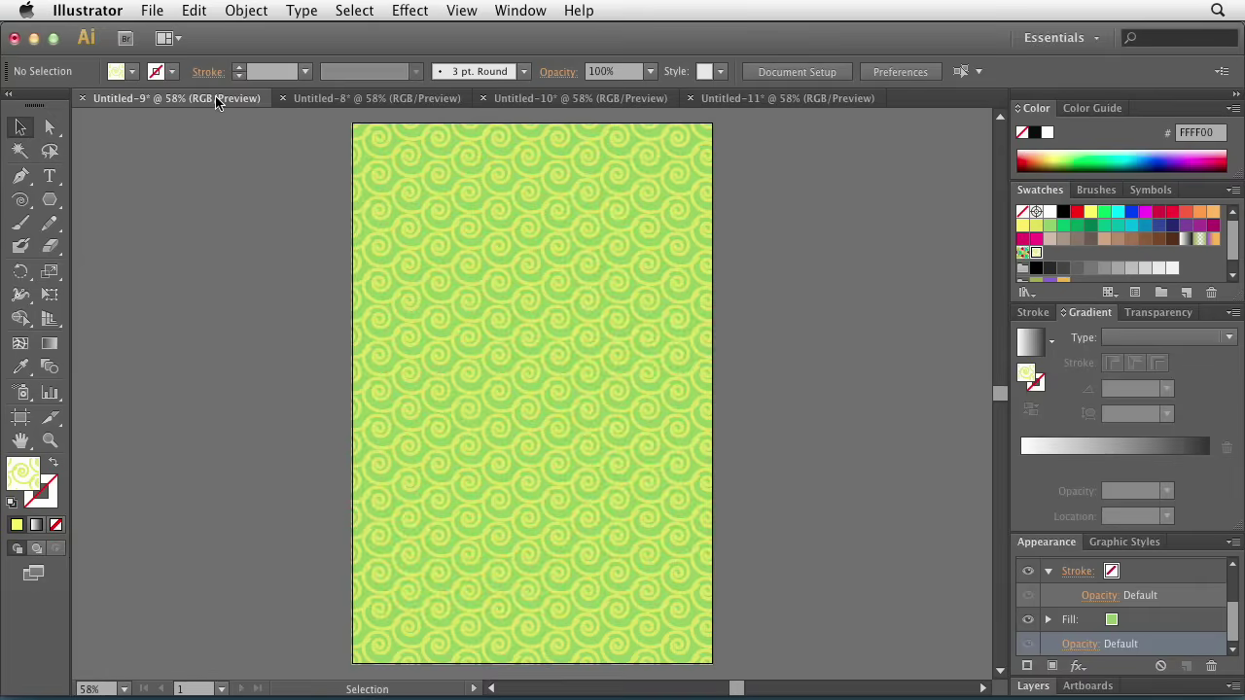
# Browse the Untitled-8, Untitled-10 and Untitled-11 sample patterns, ending on flower_pattern.ai
pyautogui.click(342, 102)
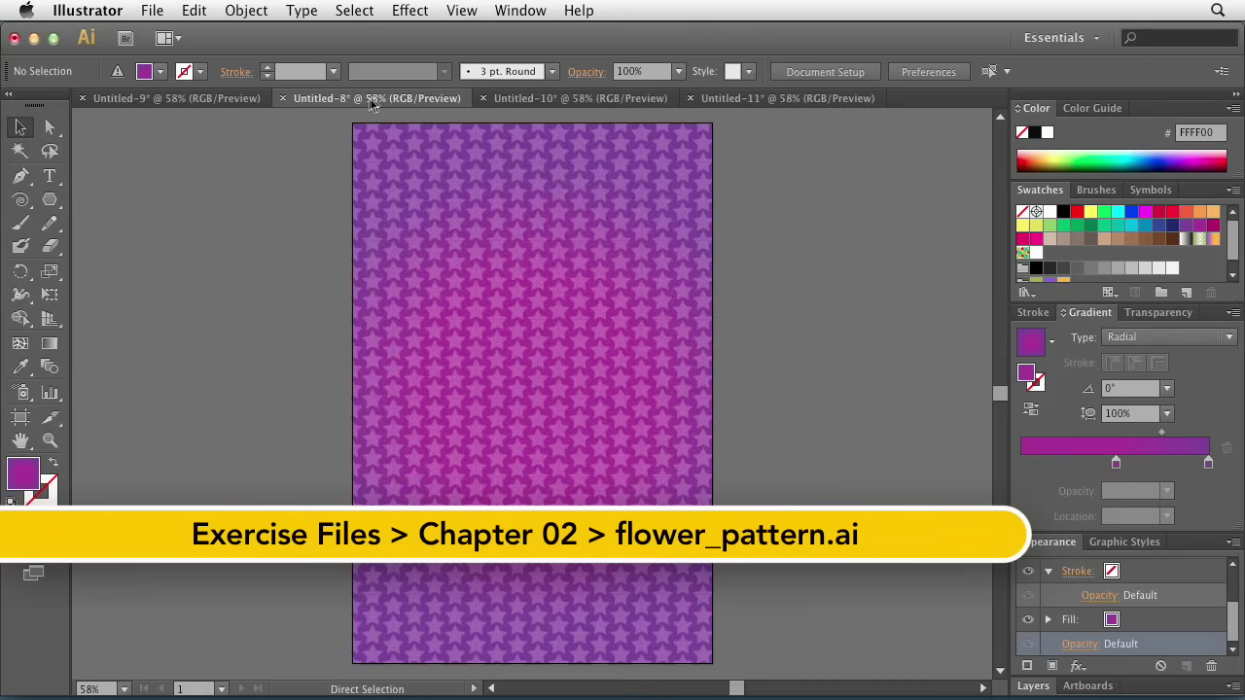
pyautogui.click(549, 100)
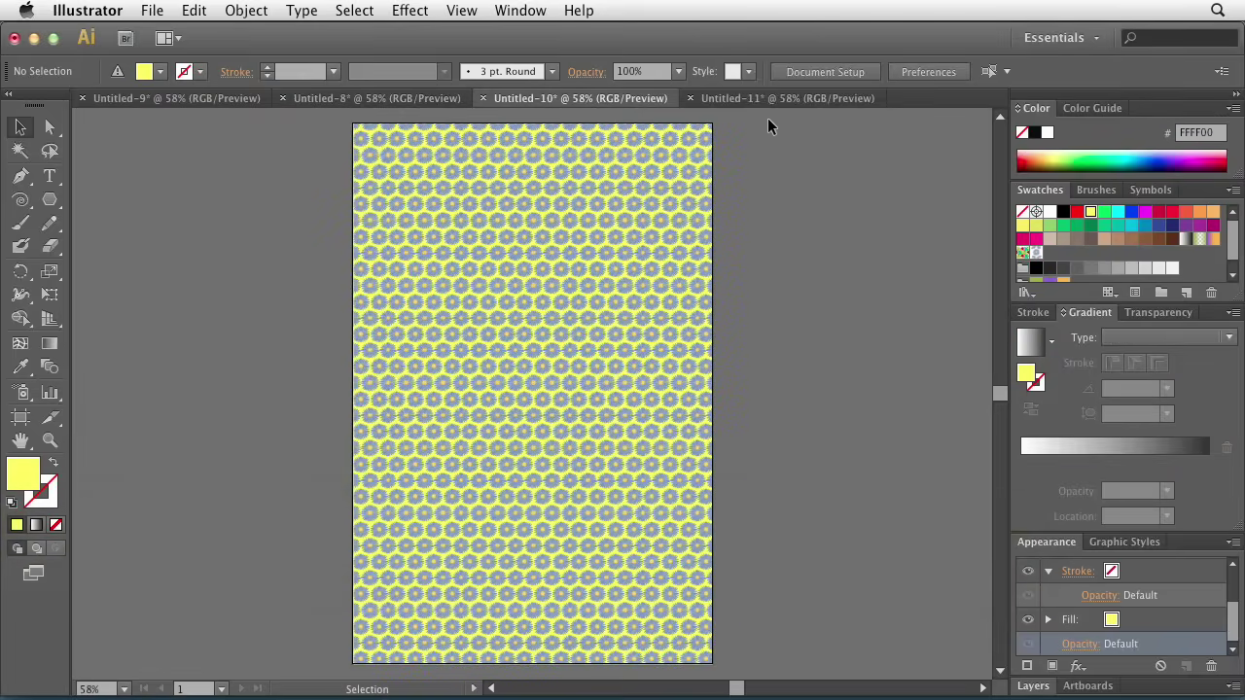
pyautogui.click(836, 101)
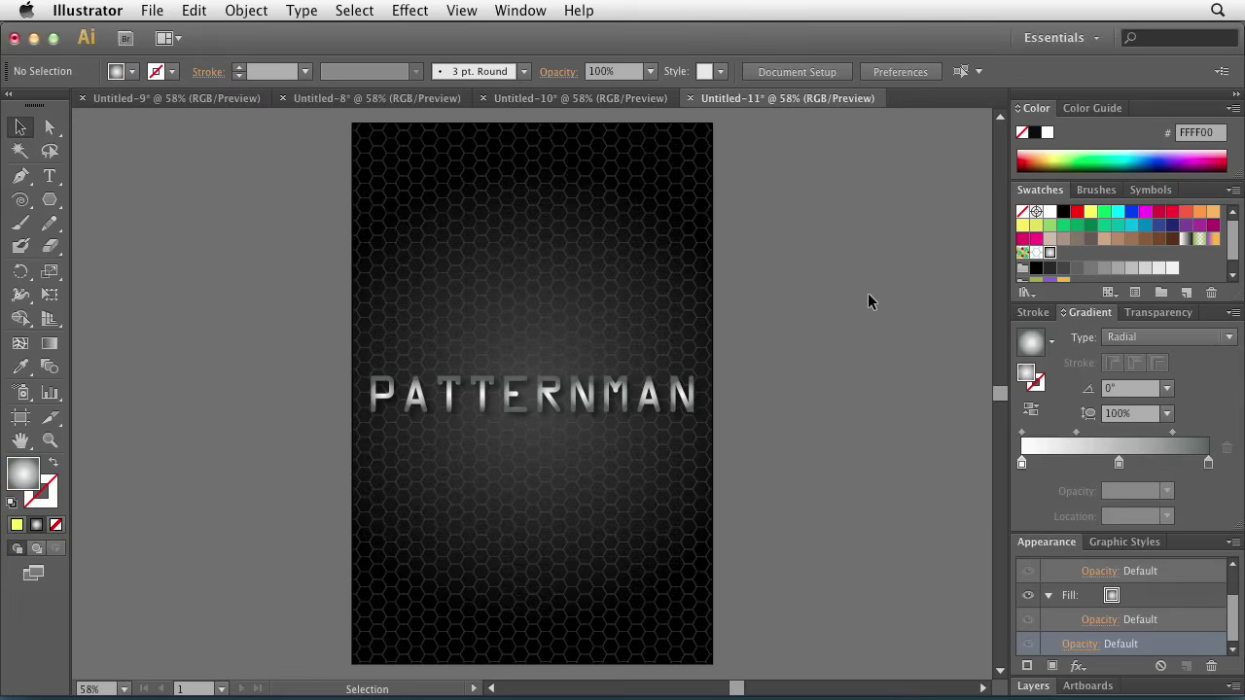
pyautogui.press('super')
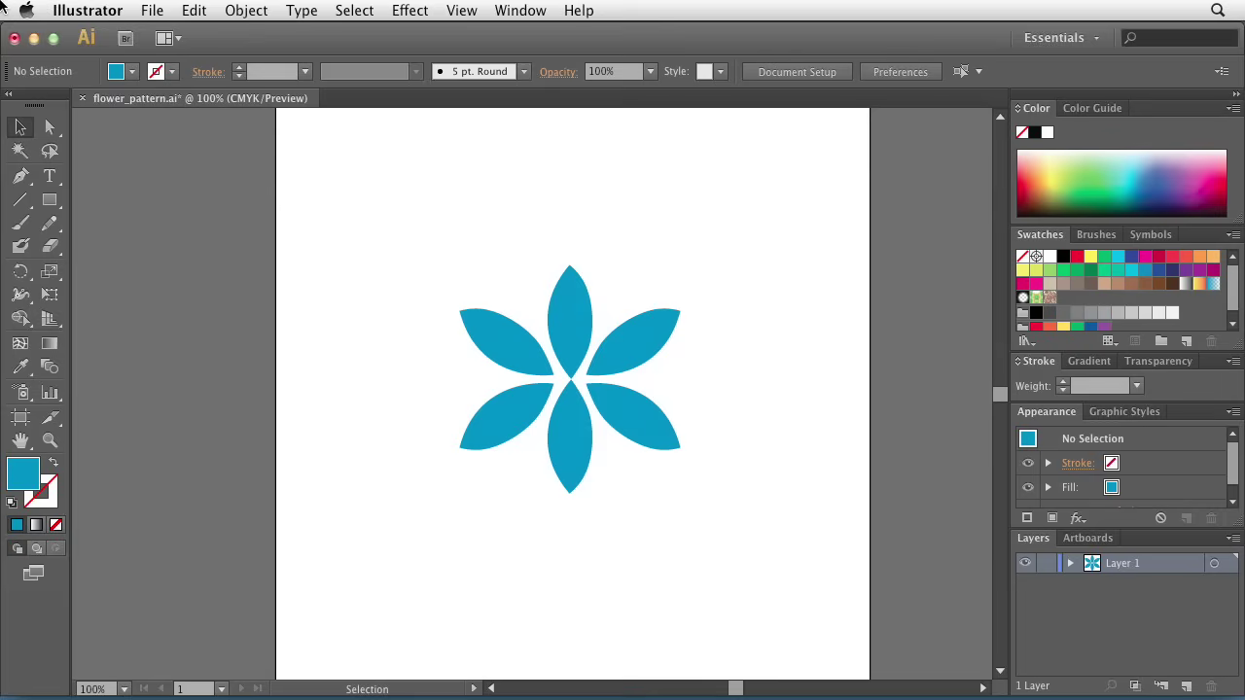
# Open the Pattern Options panel from the Window menu
pyautogui.click(525, 12)
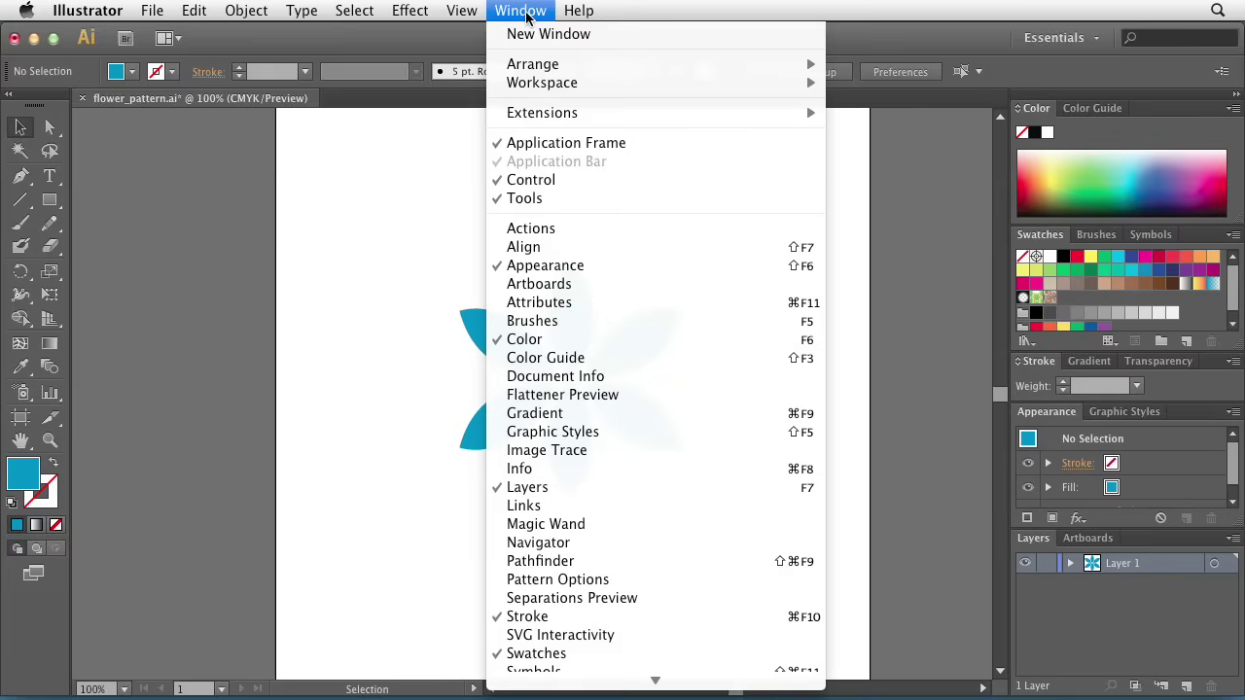
pyautogui.click(603, 578)
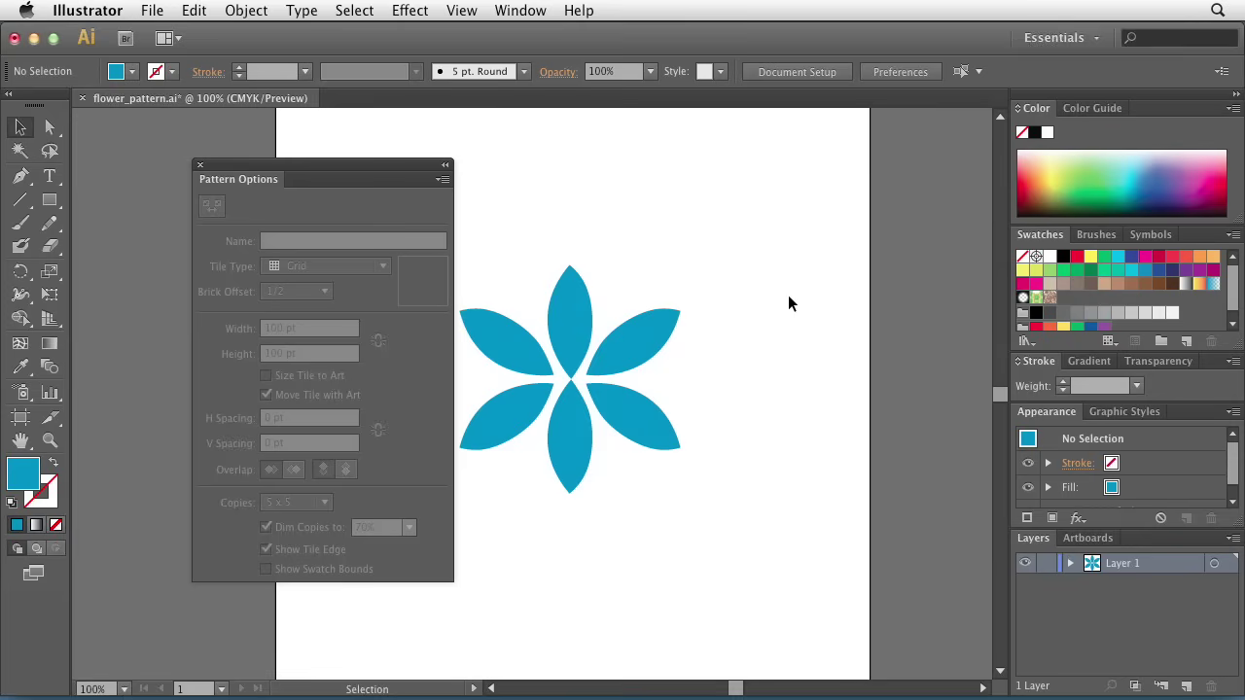
# Select the whole six-petal flower and make a new pattern from it
pyautogui.moveTo(779, 214); pyautogui.dragTo(444, 538)
pyautogui.click(253, 12)
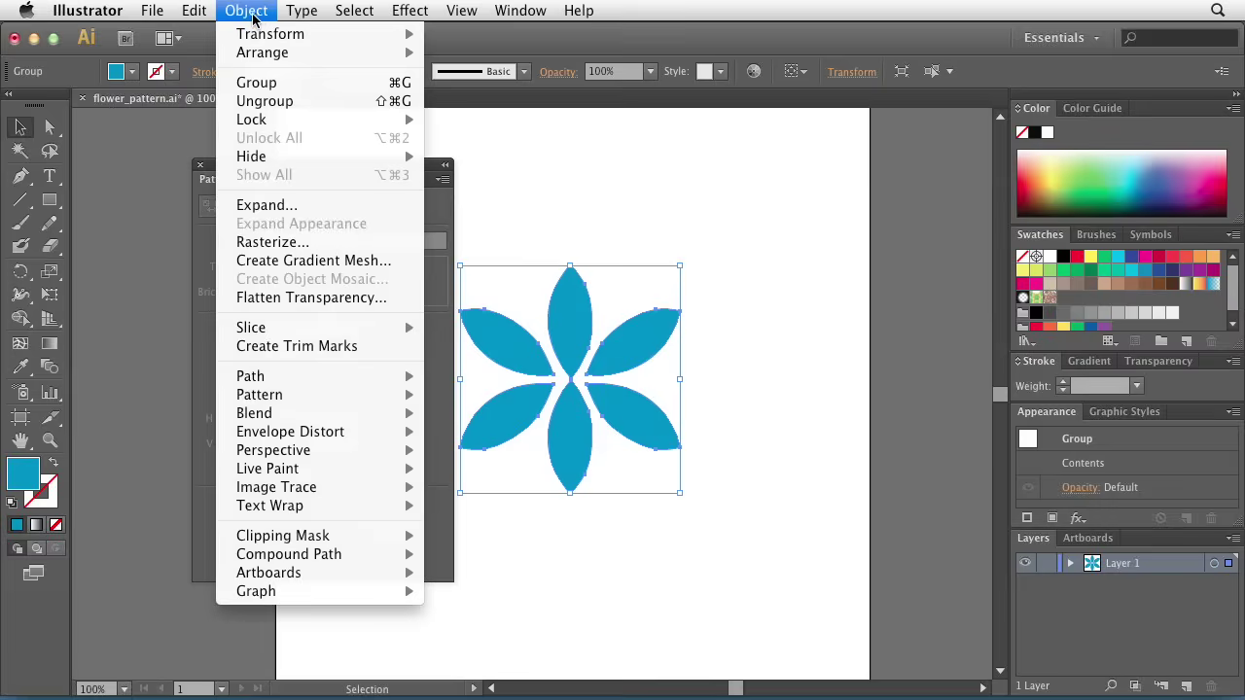
pyautogui.moveTo(297, 395)
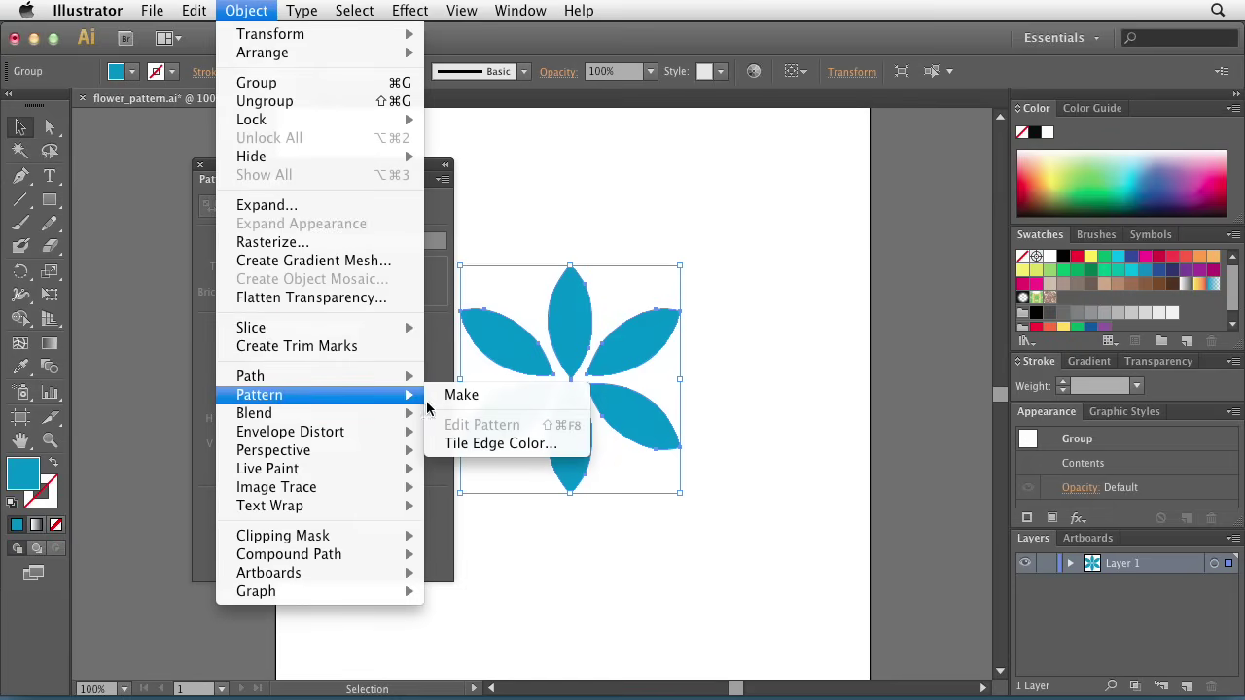
pyautogui.click(531, 405)
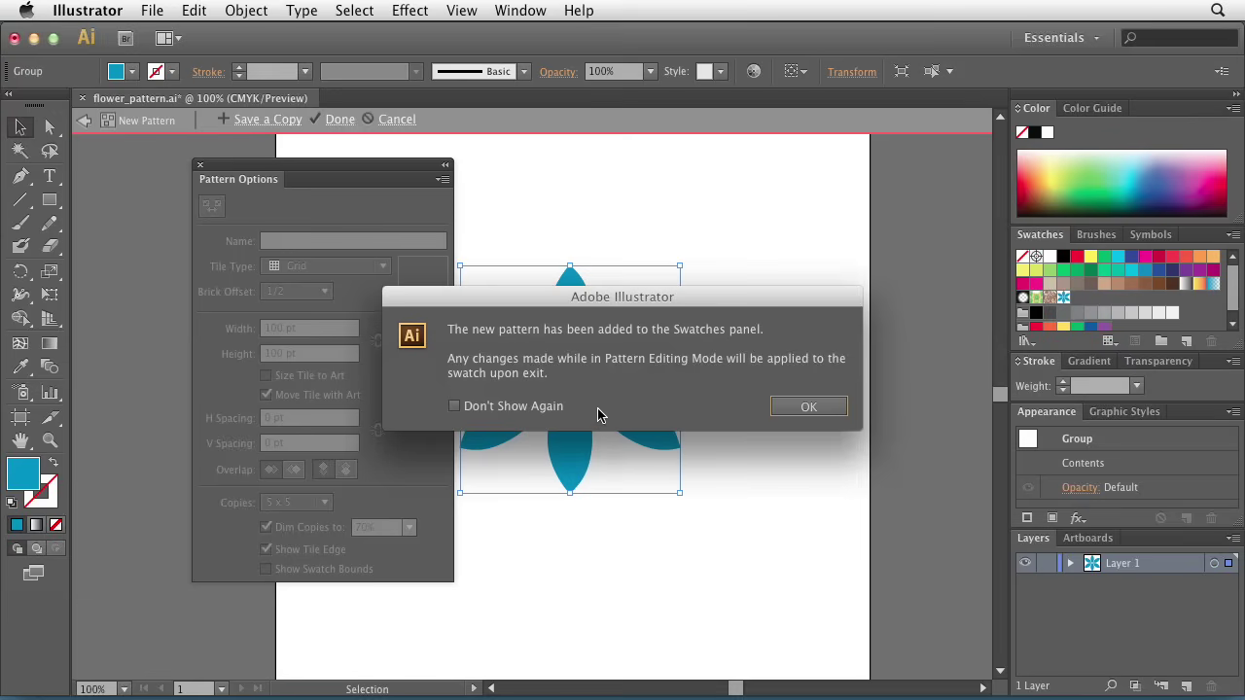
# Dismiss the pattern-added notice for good and deselect the flower to preview the tiles
pyautogui.click(472, 414)
pyautogui.click(807, 408)
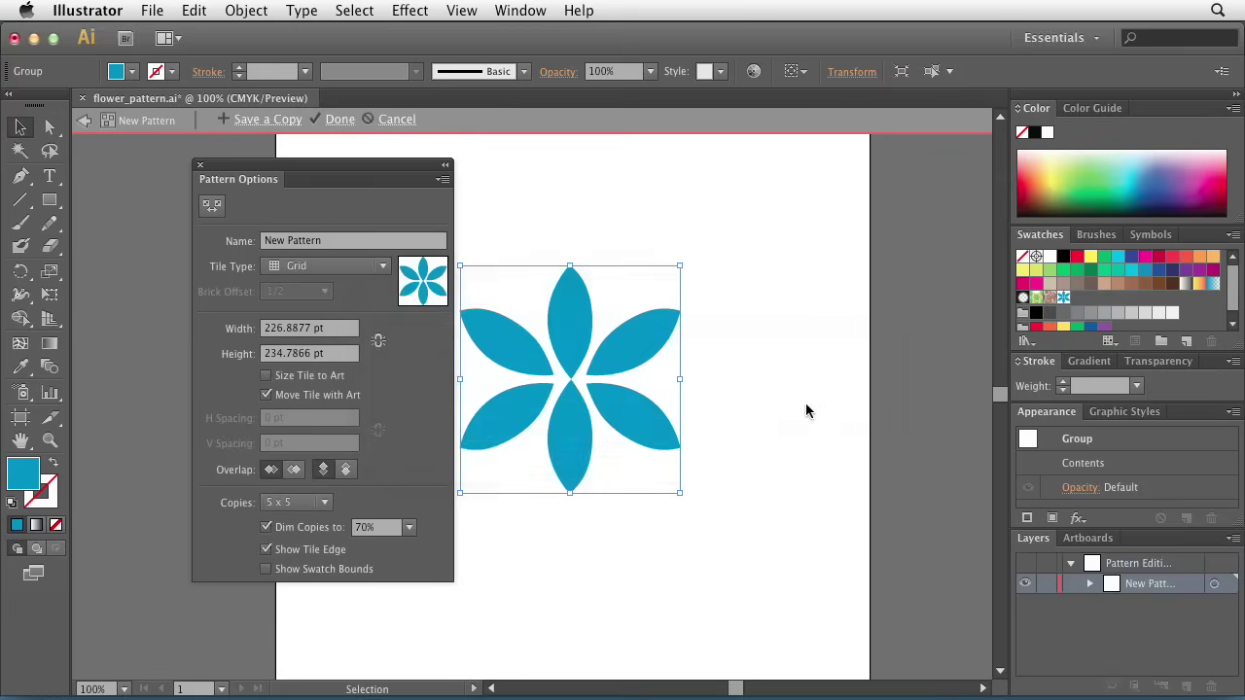
pyautogui.click(806, 411)
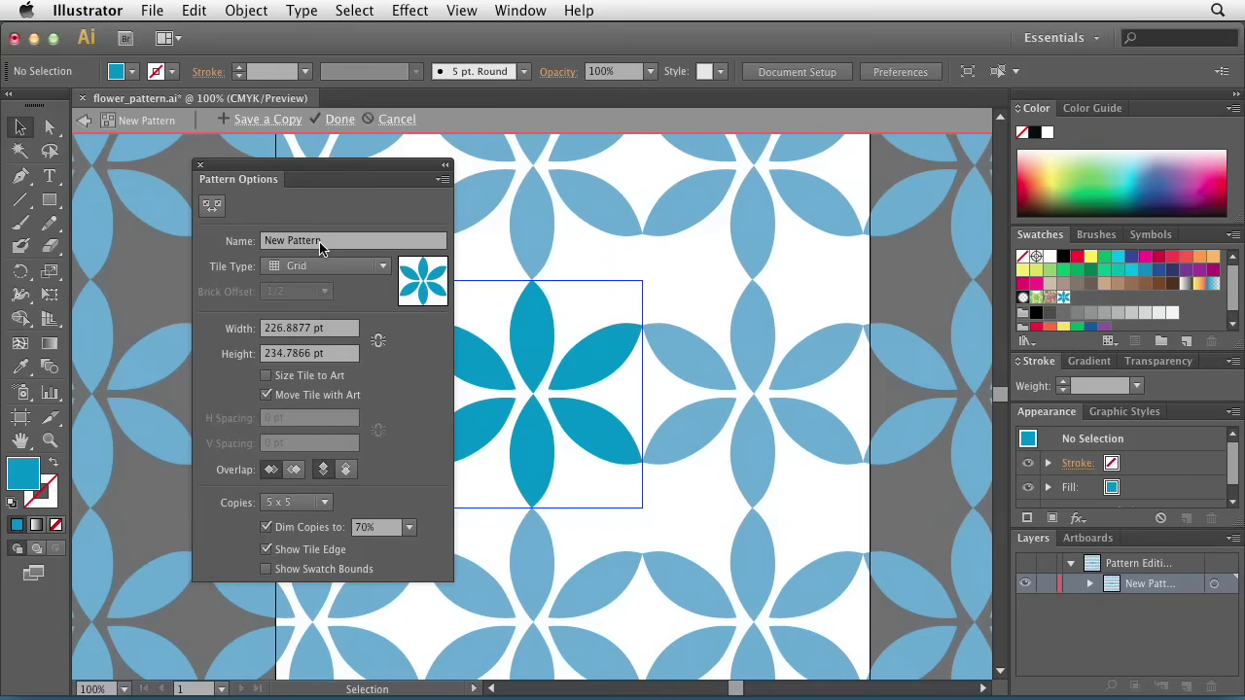
# Select the existing pattern name in Pattern Options to replace it
pyautogui.moveTo(321, 244); pyautogui.dragTo(222, 240)
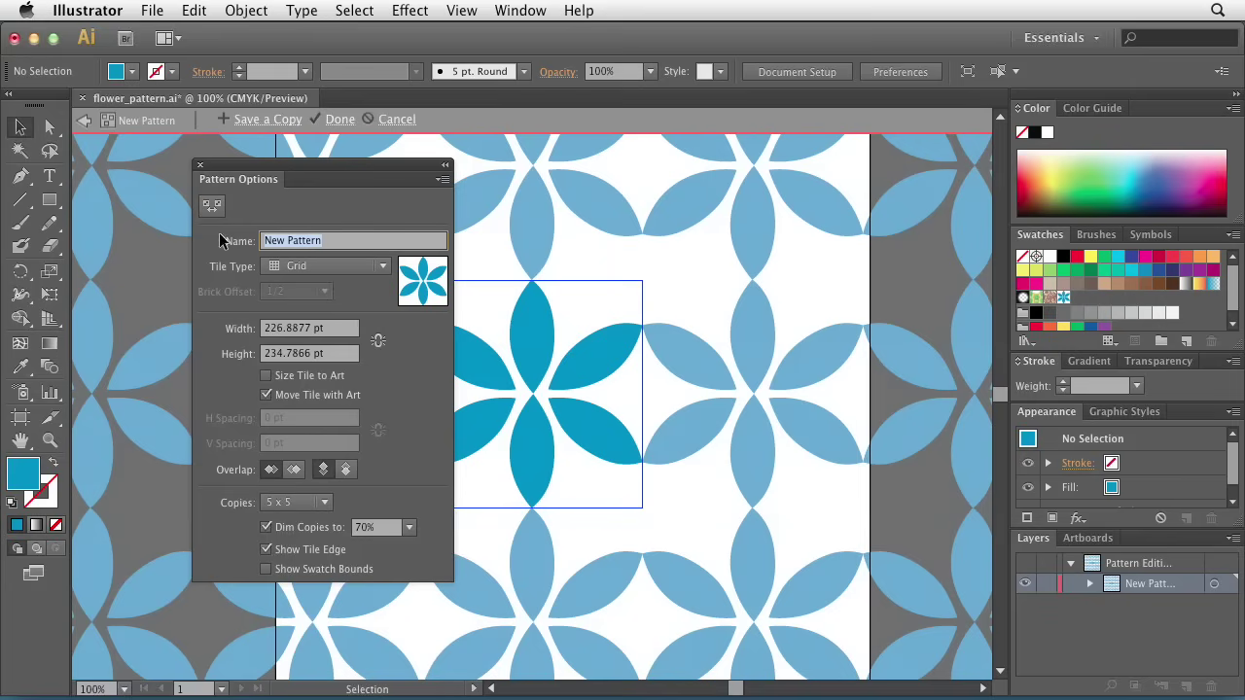
# Name the pattern 'Blue Flower' and try each tile type, settling on Hex by Row
pyautogui.write('Blue Flower')
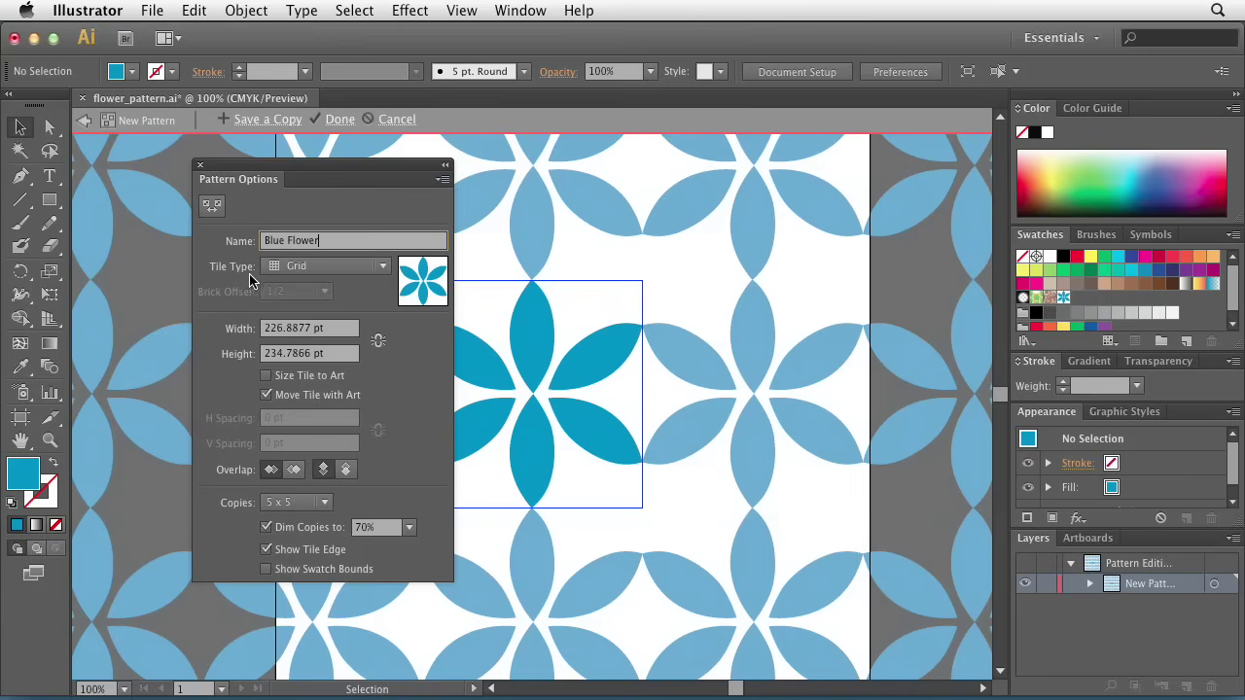
pyautogui.click(358, 266)
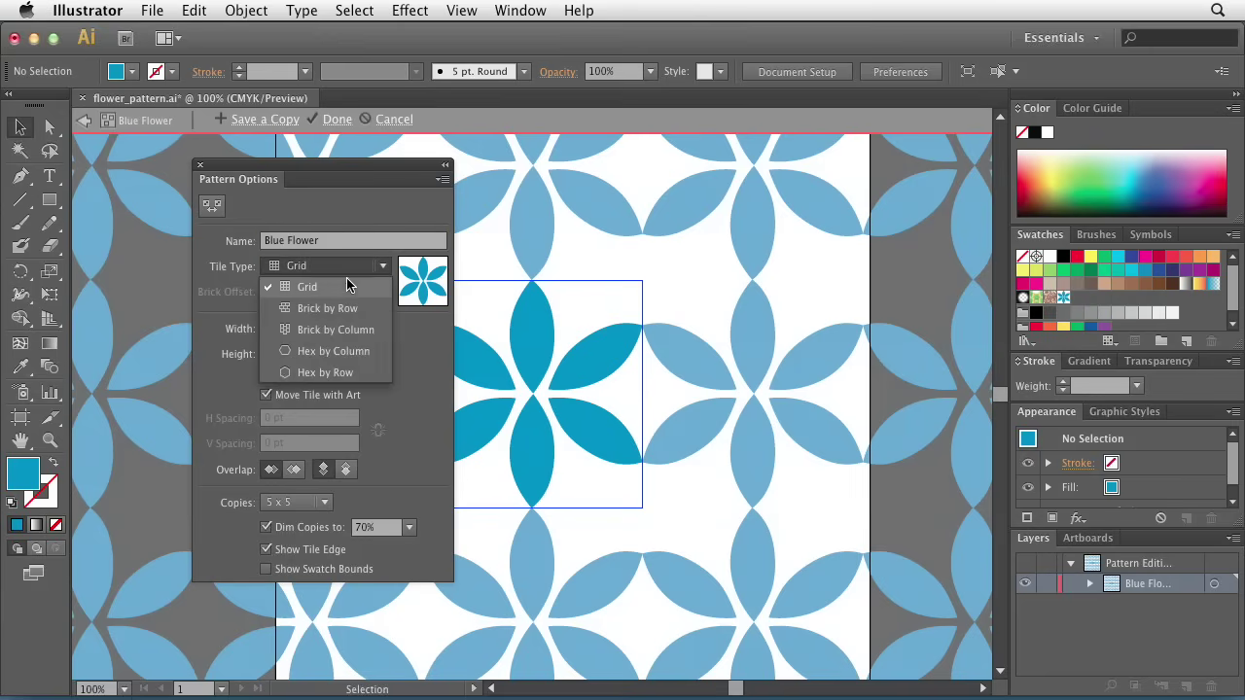
pyautogui.click(350, 308)
pyautogui.click(350, 267)
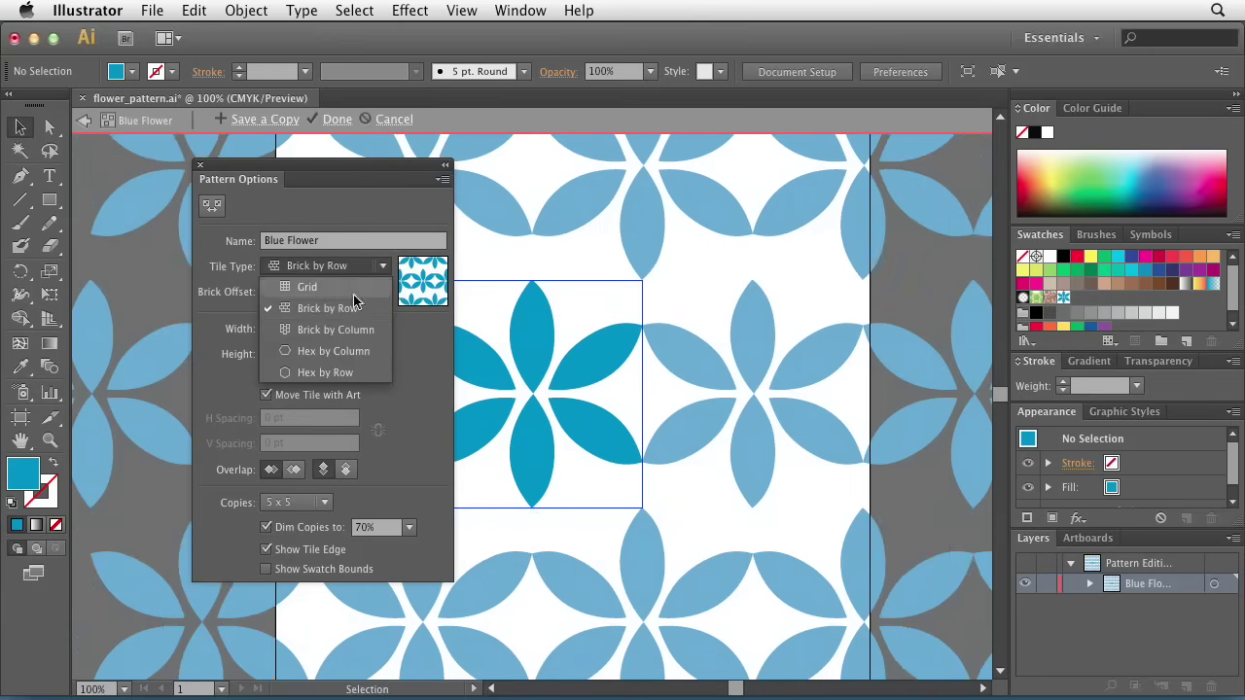
pyautogui.click(354, 331)
pyautogui.click(362, 266)
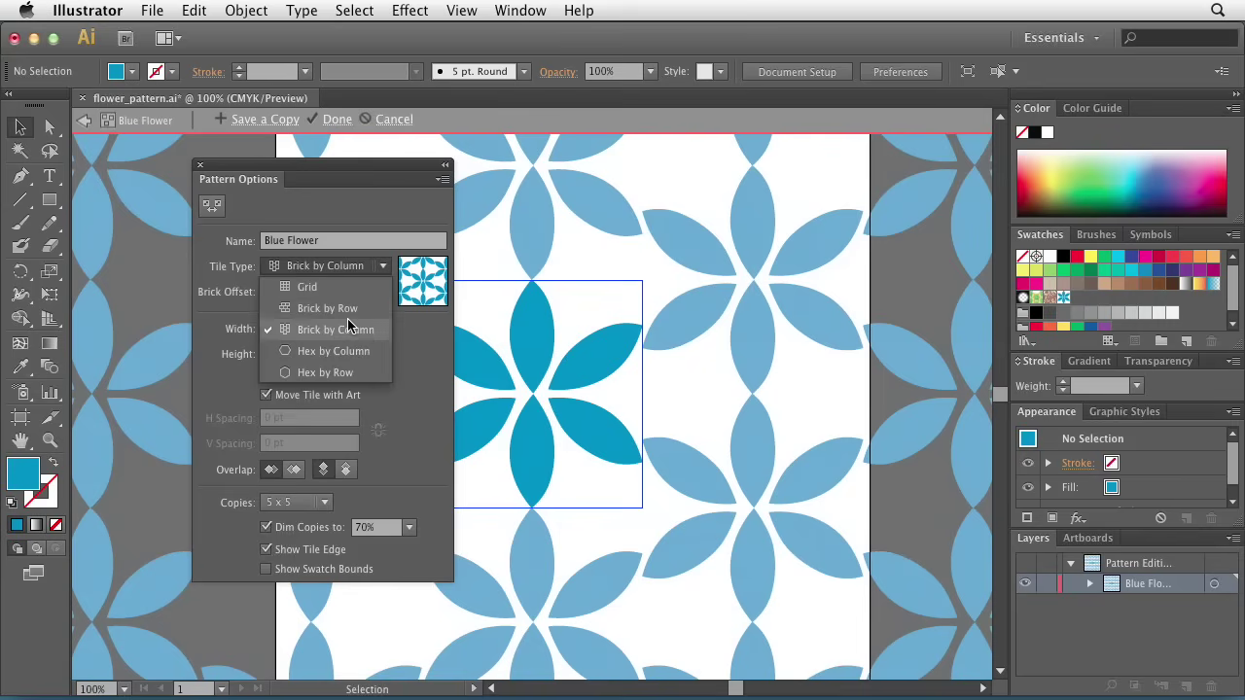
pyautogui.click(348, 353)
pyautogui.click(352, 267)
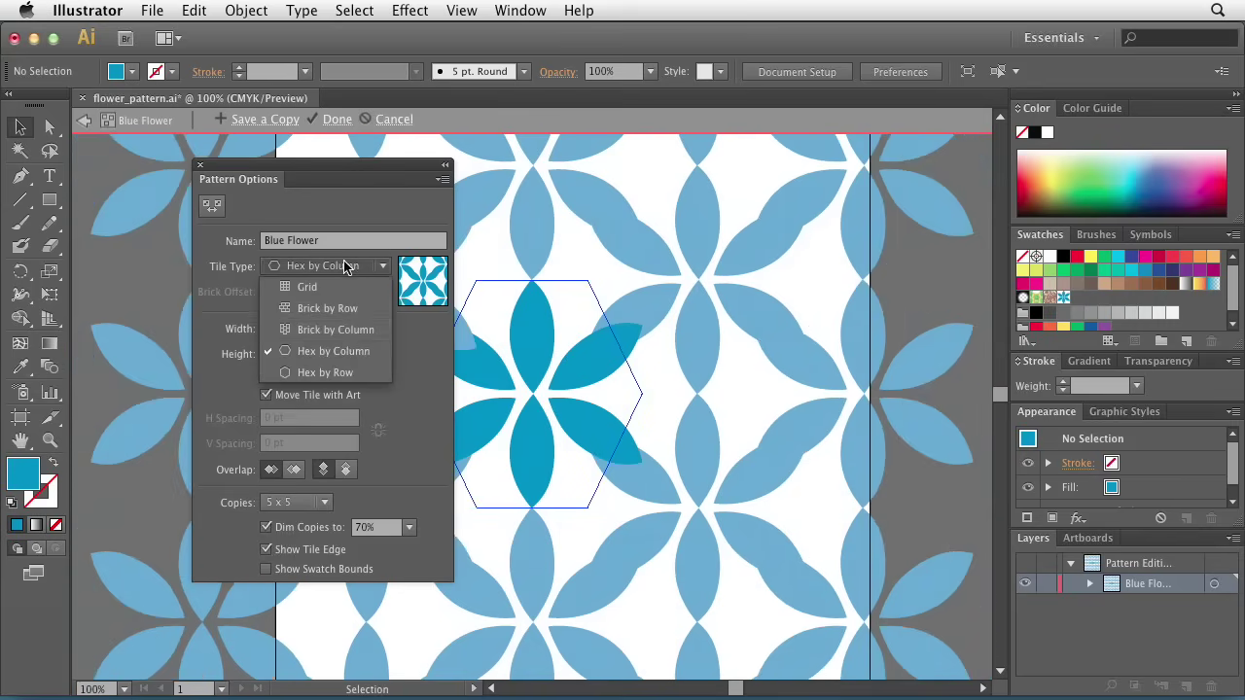
pyautogui.click(328, 372)
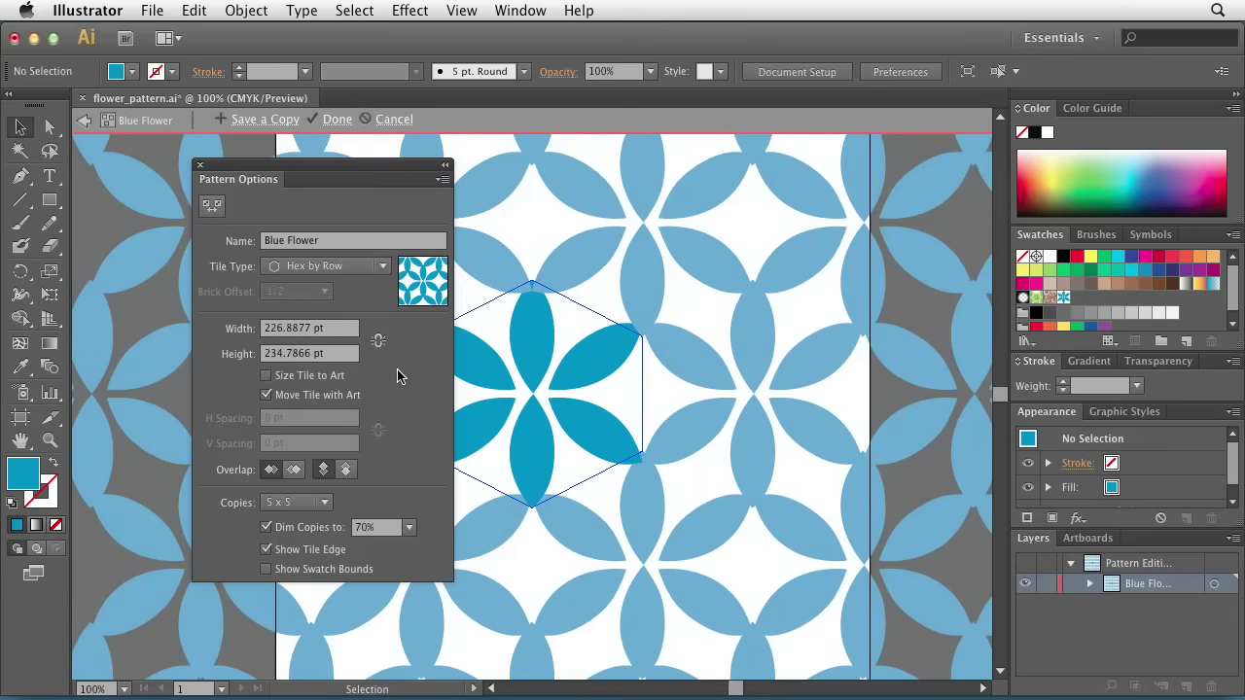
# Set a proportional 200 pt tile width, then size the tile to the art (226.8877 x 234.7866 pt)
pyautogui.click(266, 377)
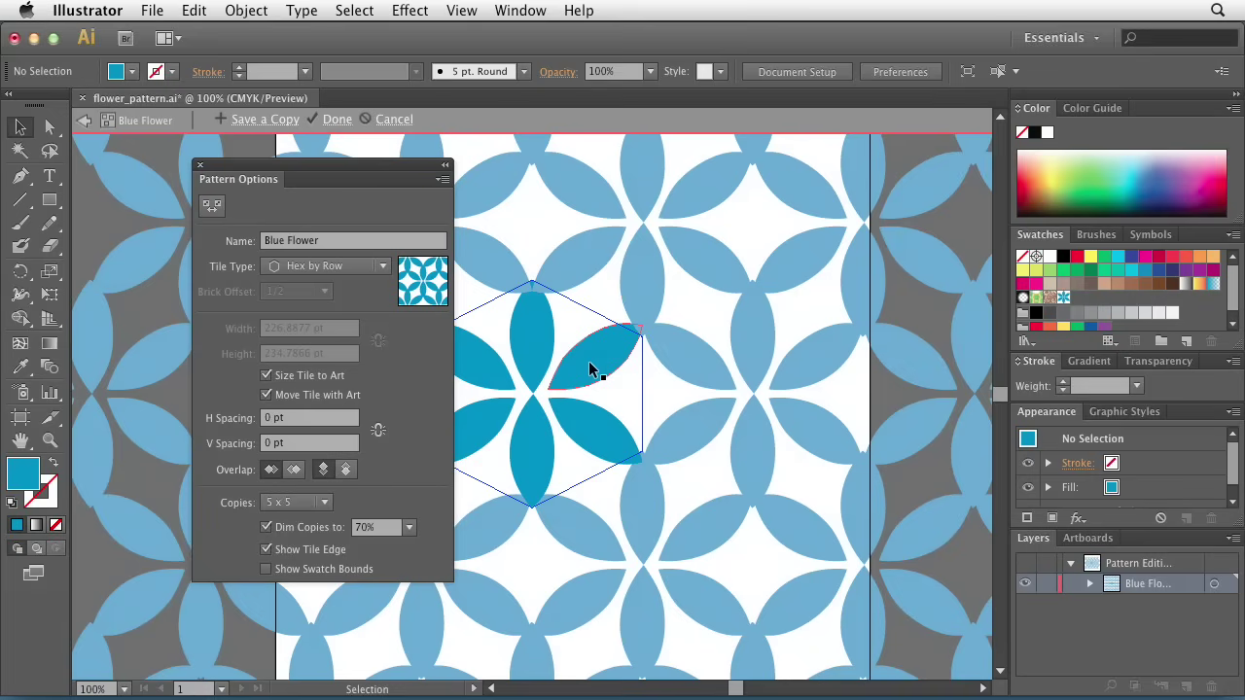
pyautogui.click(266, 377)
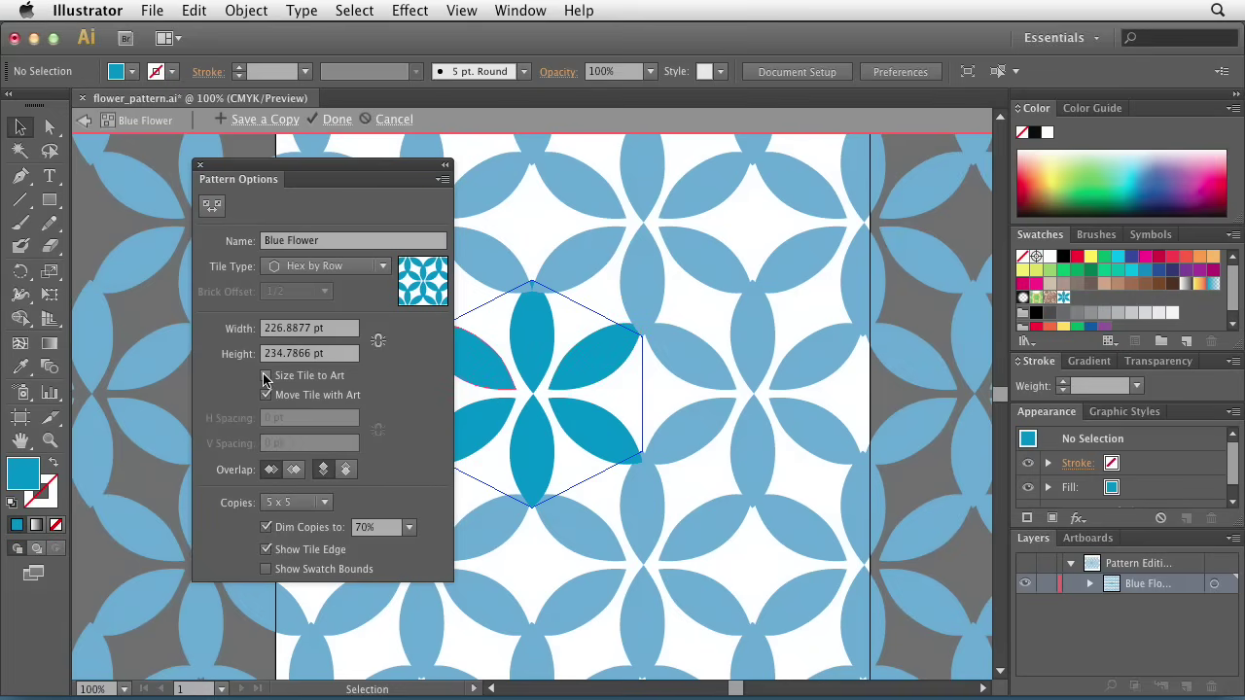
pyautogui.click(378, 340)
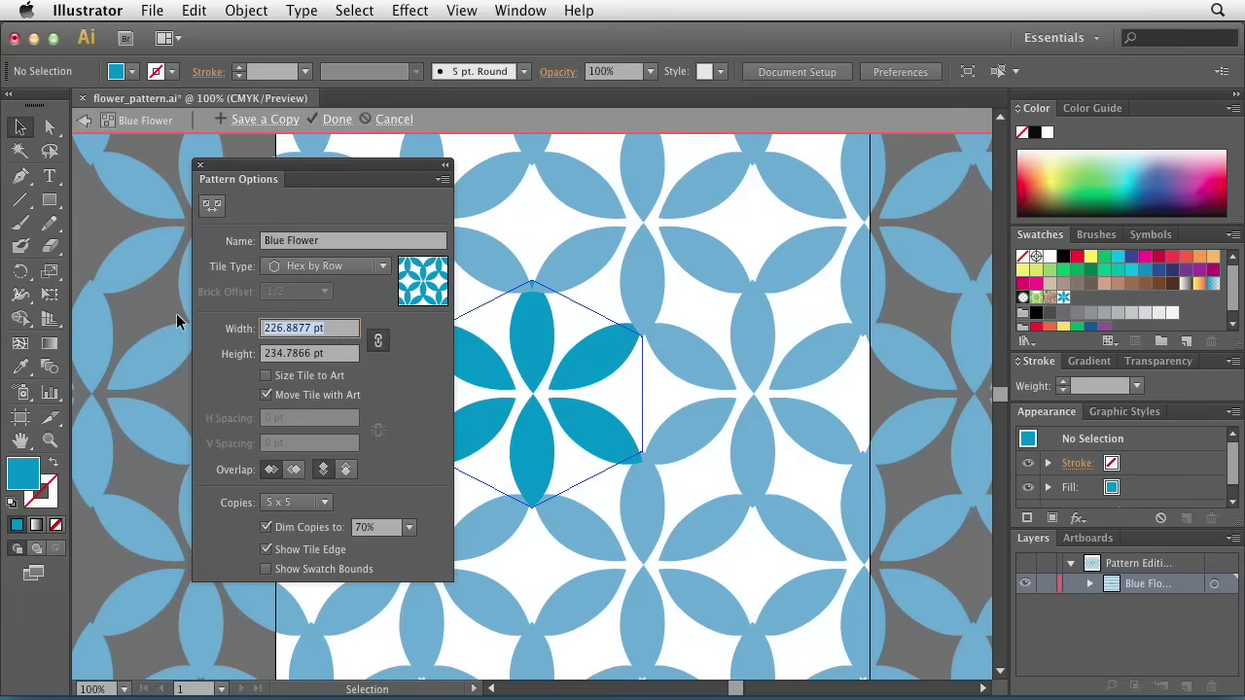
pyautogui.write('200pt')
pyautogui.press('Tab')
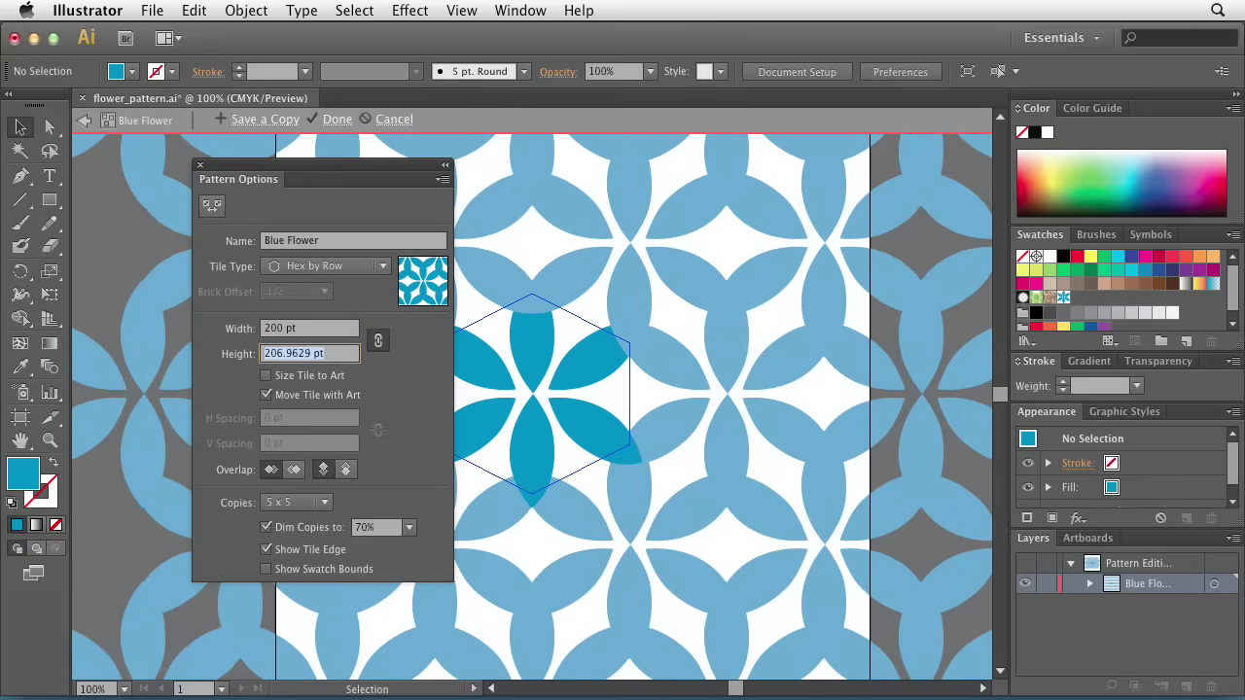
pyautogui.click(389, 368)
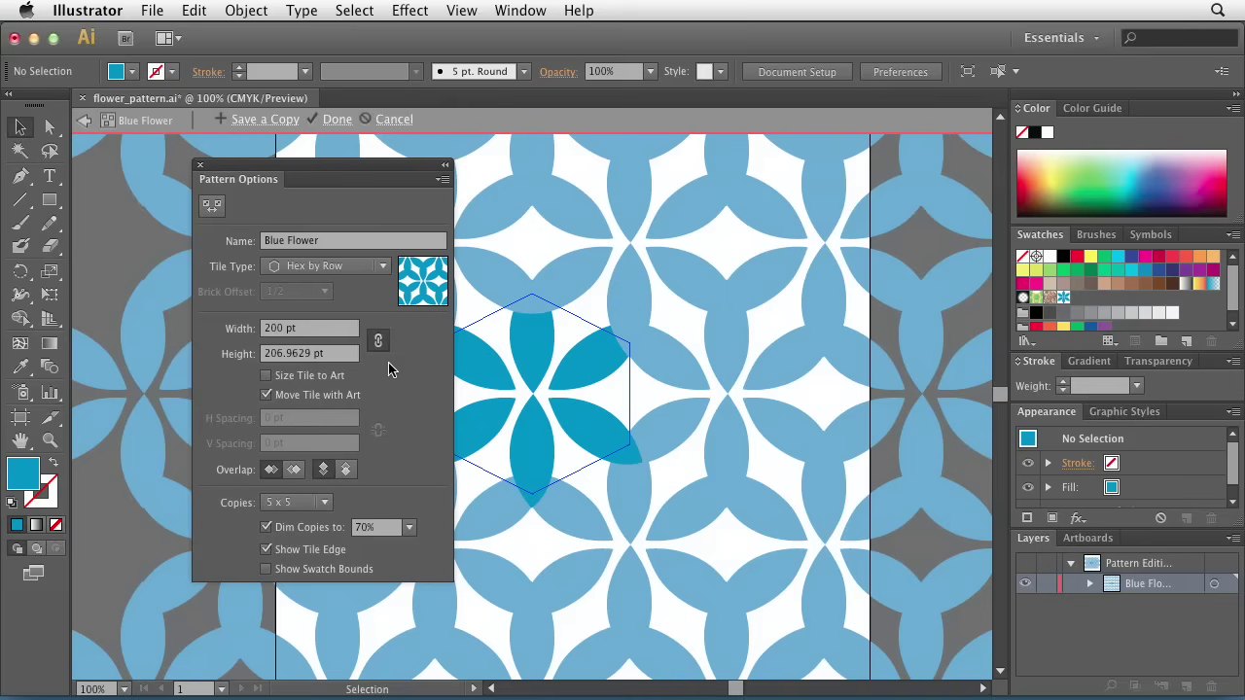
pyautogui.click(266, 376)
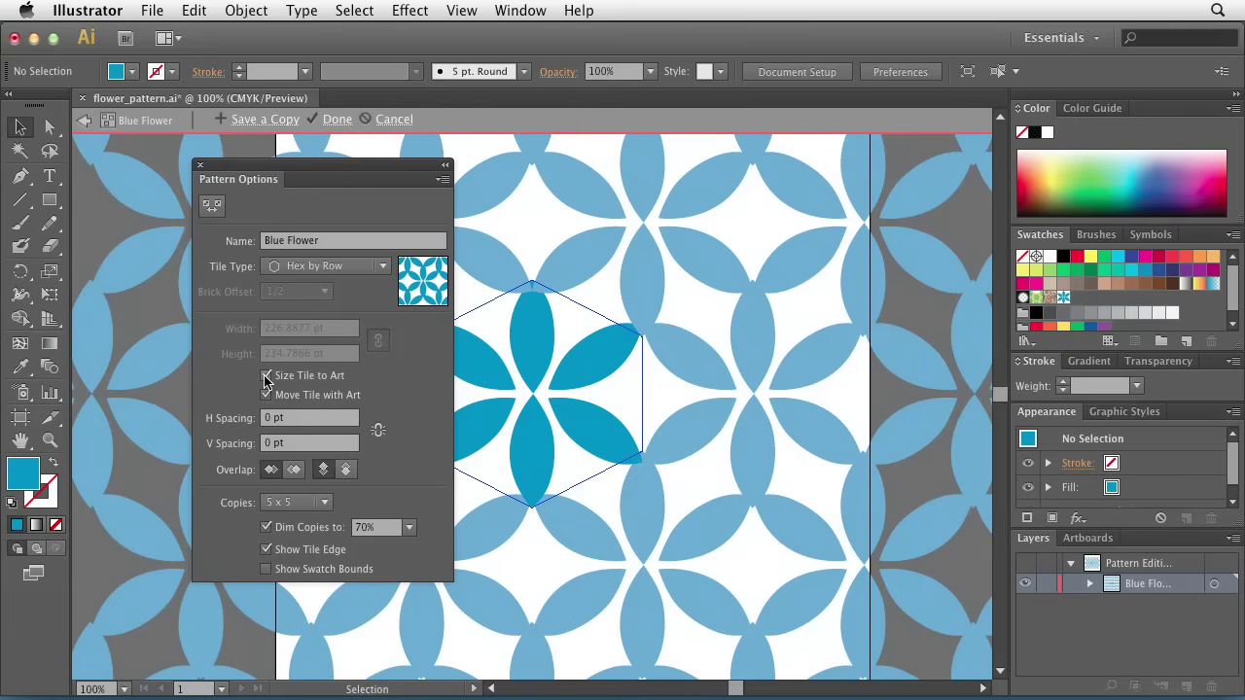
pyautogui.click(297, 418)
# Raise H Spacing to 24 pt and V Spacing to 20 pt, and change the vertical overlap order
pyautogui.press('Up')
pyautogui.press('Up')
pyautogui.press('Up')
pyautogui.press('Up')
pyautogui.press('Up')
pyautogui.press('Up')
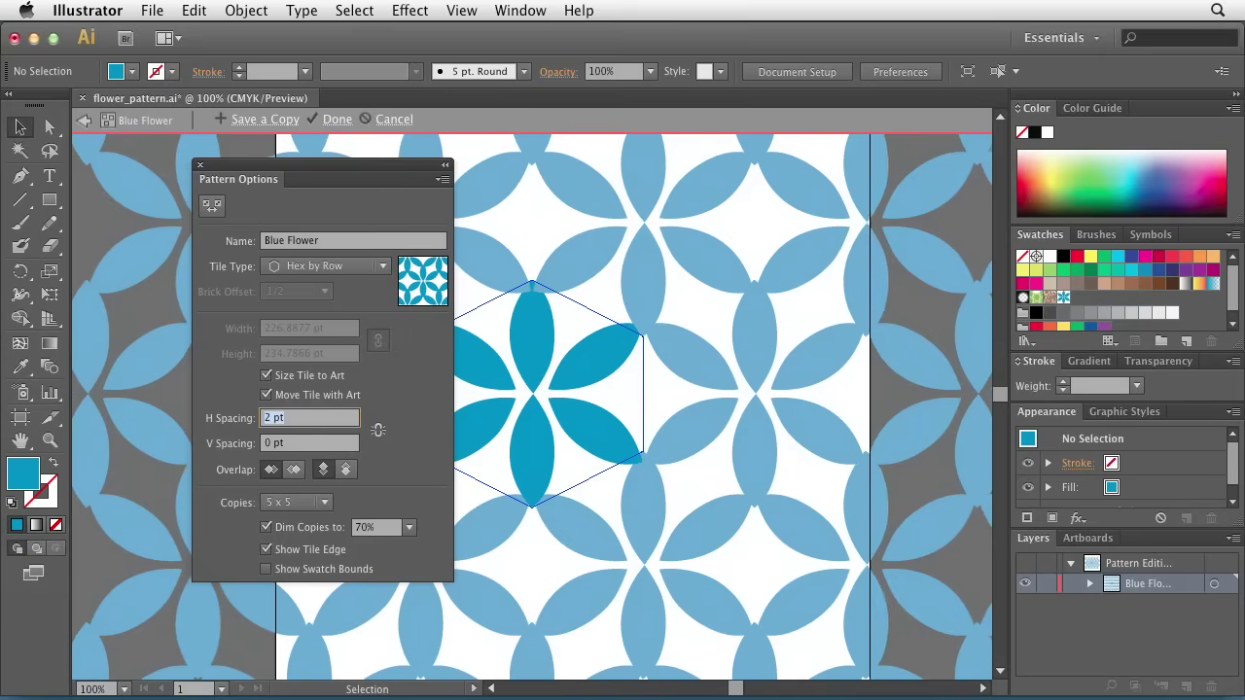
pyautogui.press('Up')
pyautogui.press('Up')
pyautogui.press('Up')
pyautogui.press('Up')
pyautogui.press('Up')
pyautogui.press('Up')
pyautogui.press('Up')
pyautogui.press('Up')
pyautogui.press('Up')
pyautogui.press('Up')
pyautogui.press('Up')
pyautogui.press('Up')
pyautogui.press('Up')
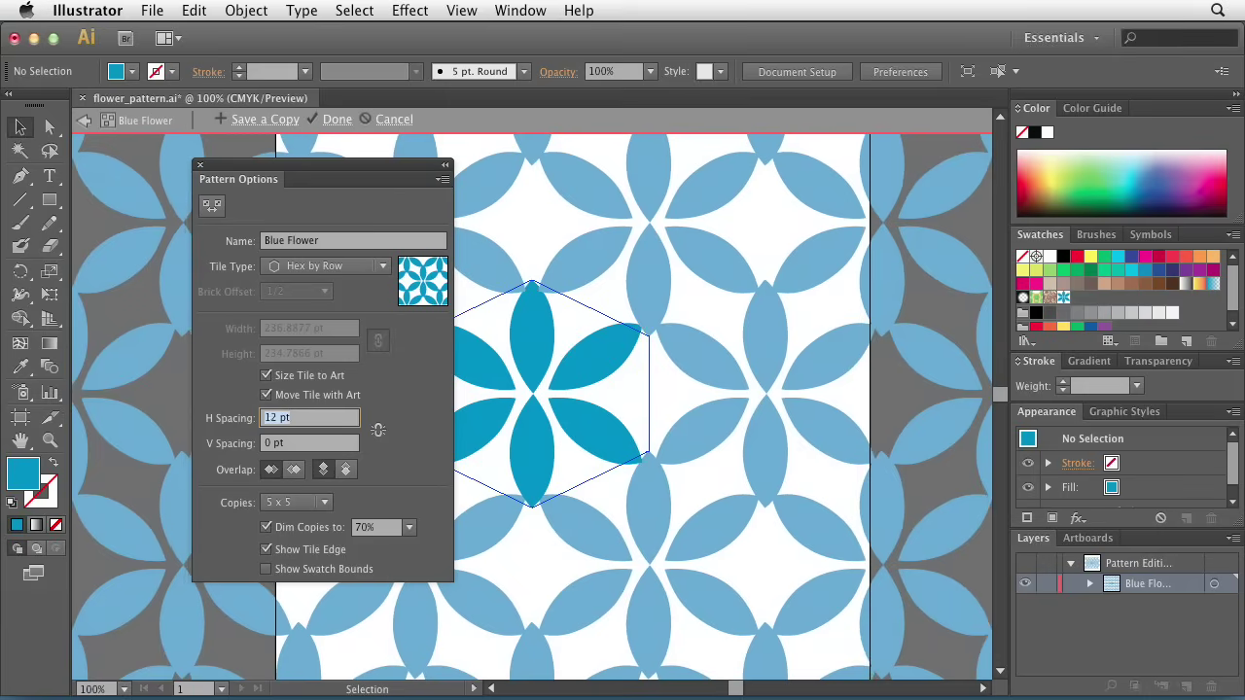
pyautogui.press('Up')
pyautogui.press('Up')
pyautogui.press('Up')
pyautogui.press('Up')
pyautogui.press('Up')
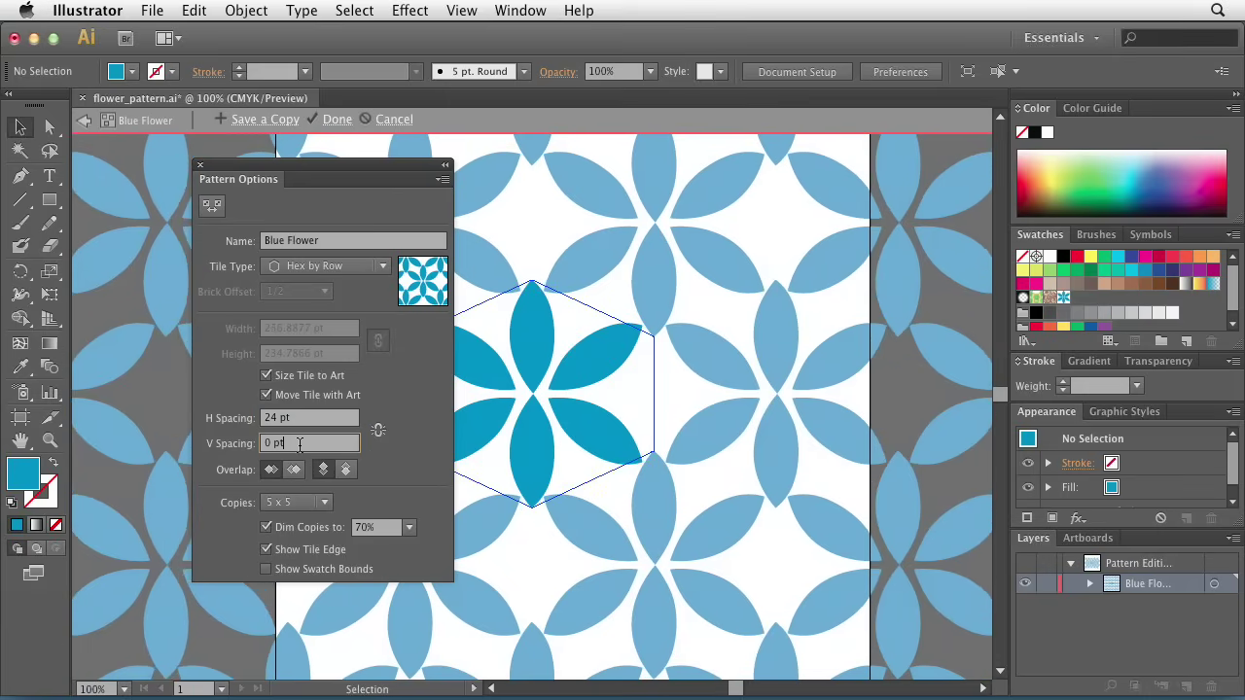
pyautogui.press('Up')
pyautogui.press('Up')
pyautogui.press('Up')
pyautogui.press('Up')
pyautogui.press('Up')
pyautogui.press('Up')
pyautogui.press('Up')
pyautogui.press('Up')
pyautogui.press('Up')
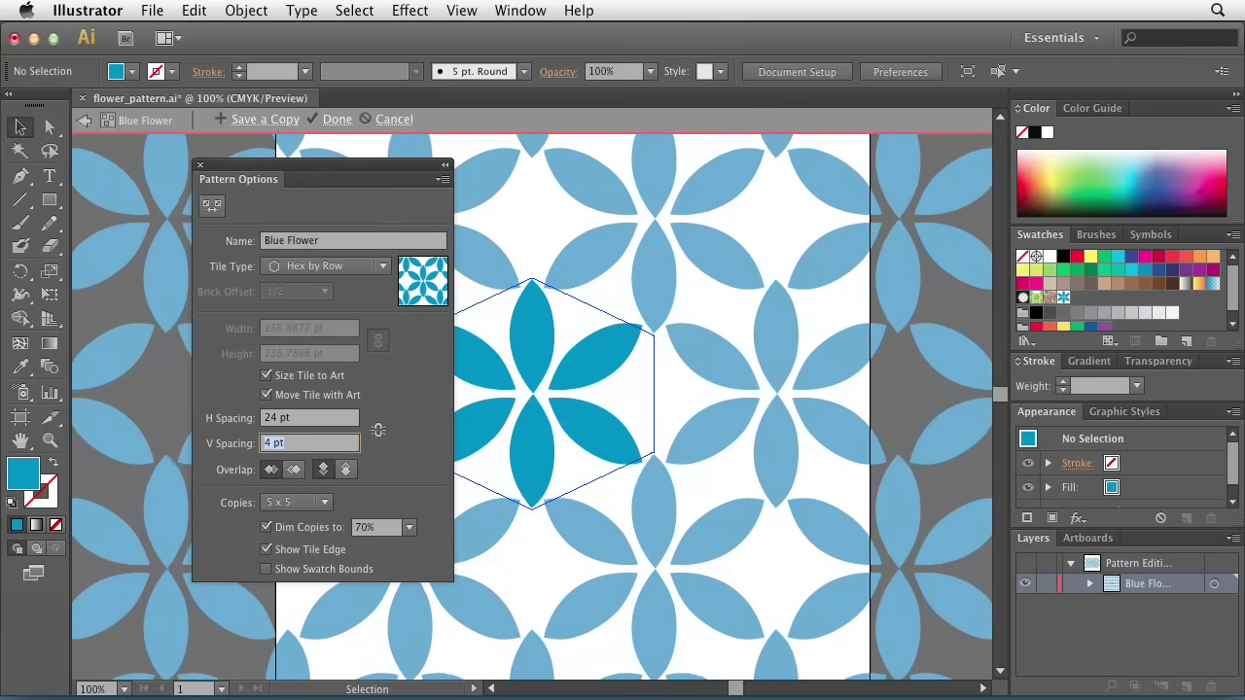
pyautogui.press('Up')
pyautogui.press('Up')
pyautogui.press('Up')
pyautogui.press('Up')
pyautogui.press('Up')
pyautogui.press('Up')
pyautogui.press('Up')
pyautogui.press('Up')
pyautogui.press('Up')
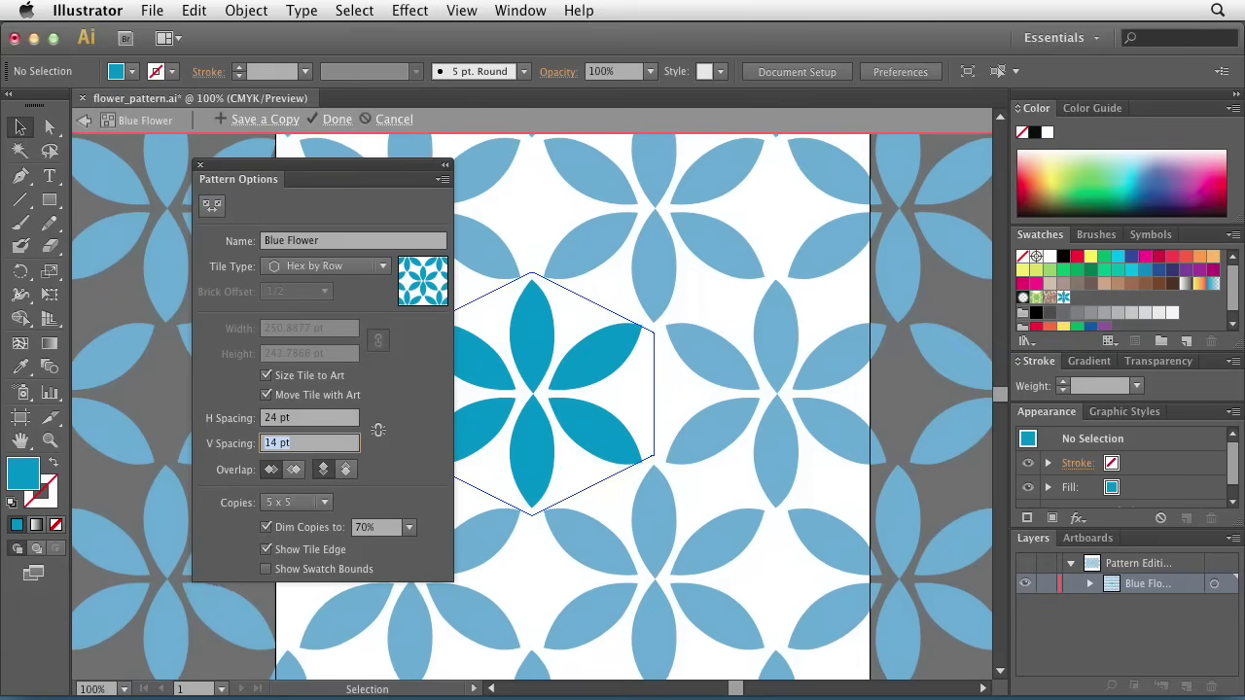
pyautogui.press('Up')
pyautogui.press('Up')
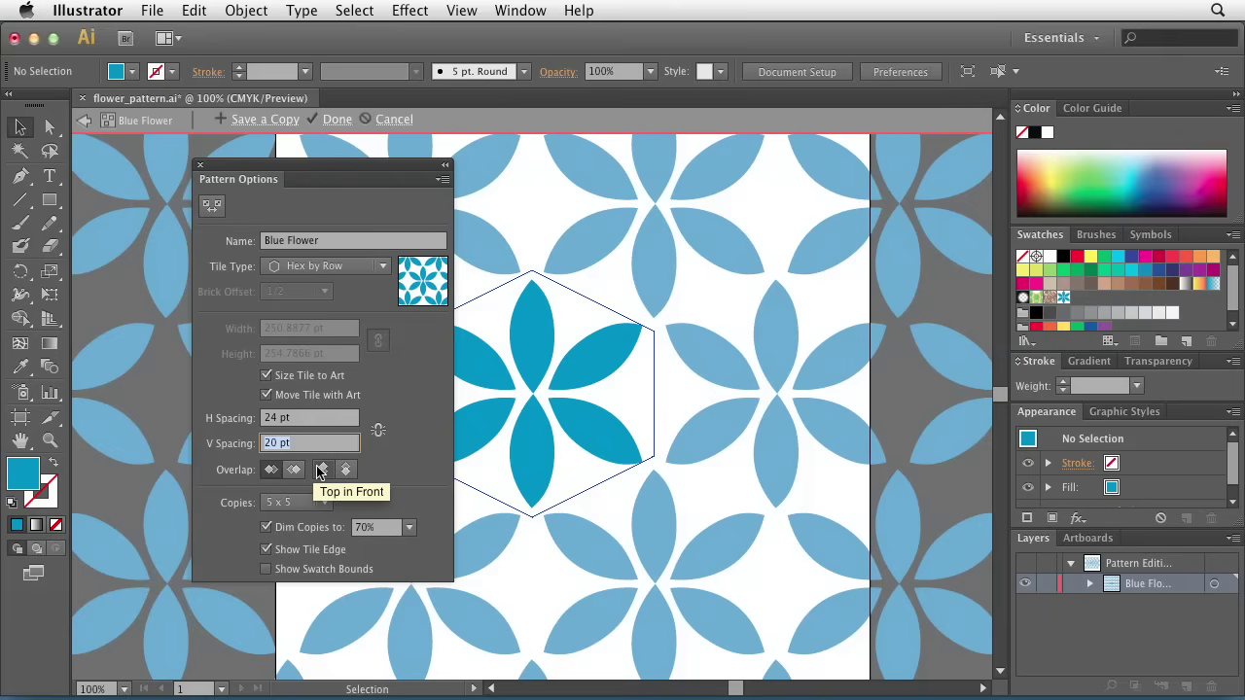
pyautogui.click(347, 471)
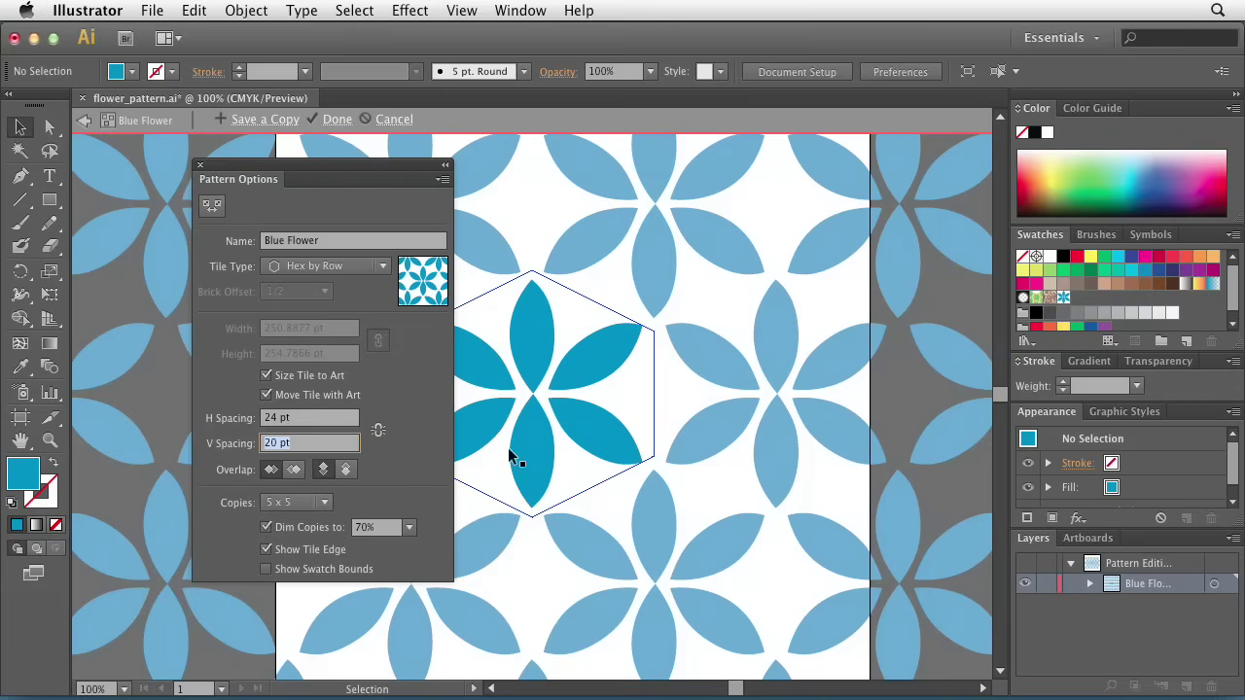
pyautogui.click(327, 504)
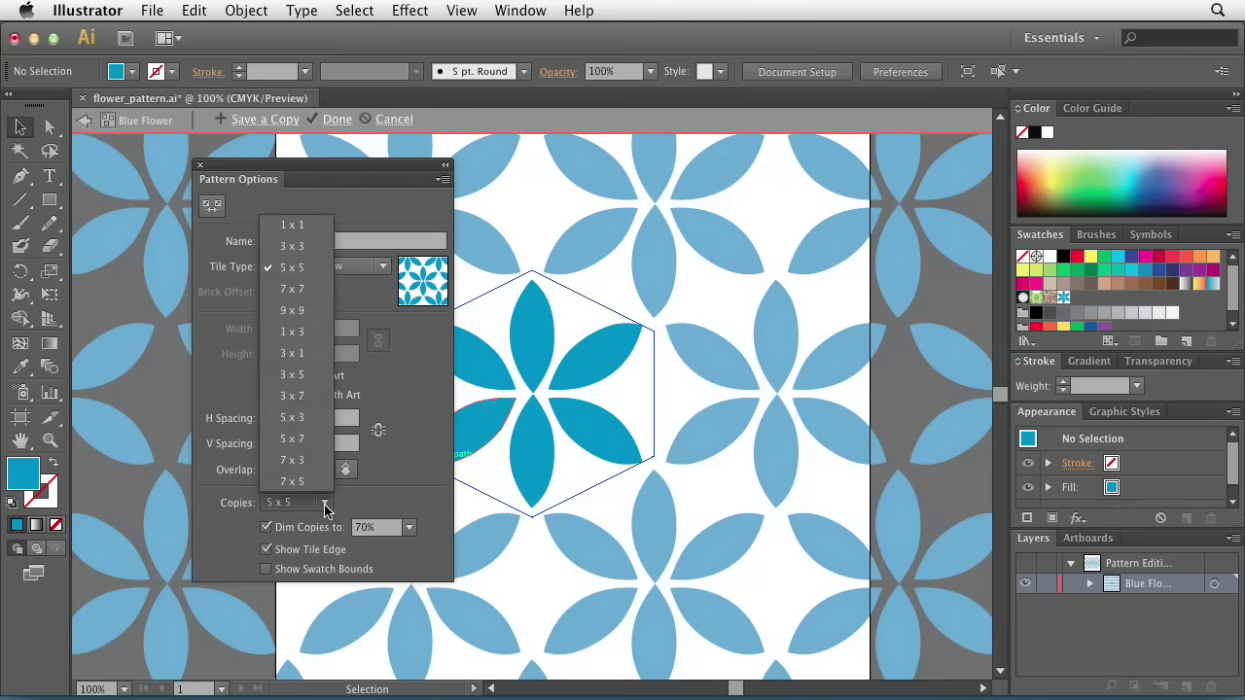
pyautogui.click(314, 438)
pyautogui.click(325, 502)
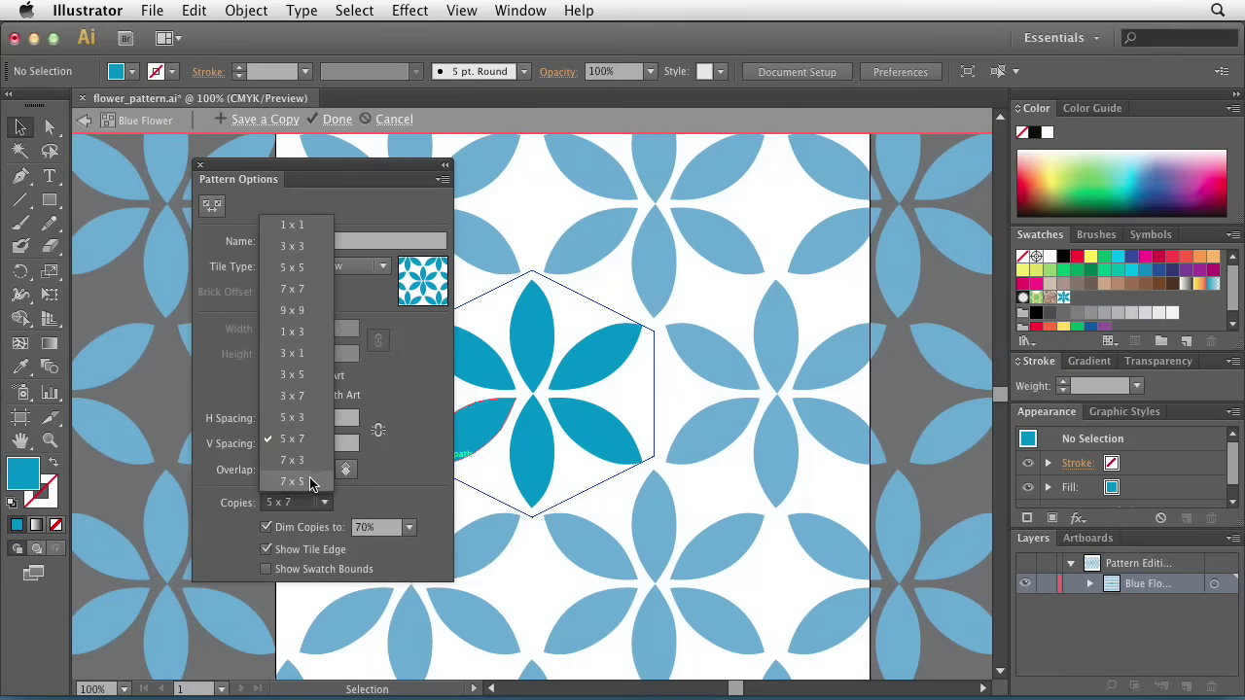
pyautogui.click(321, 500)
pyautogui.click(327, 504)
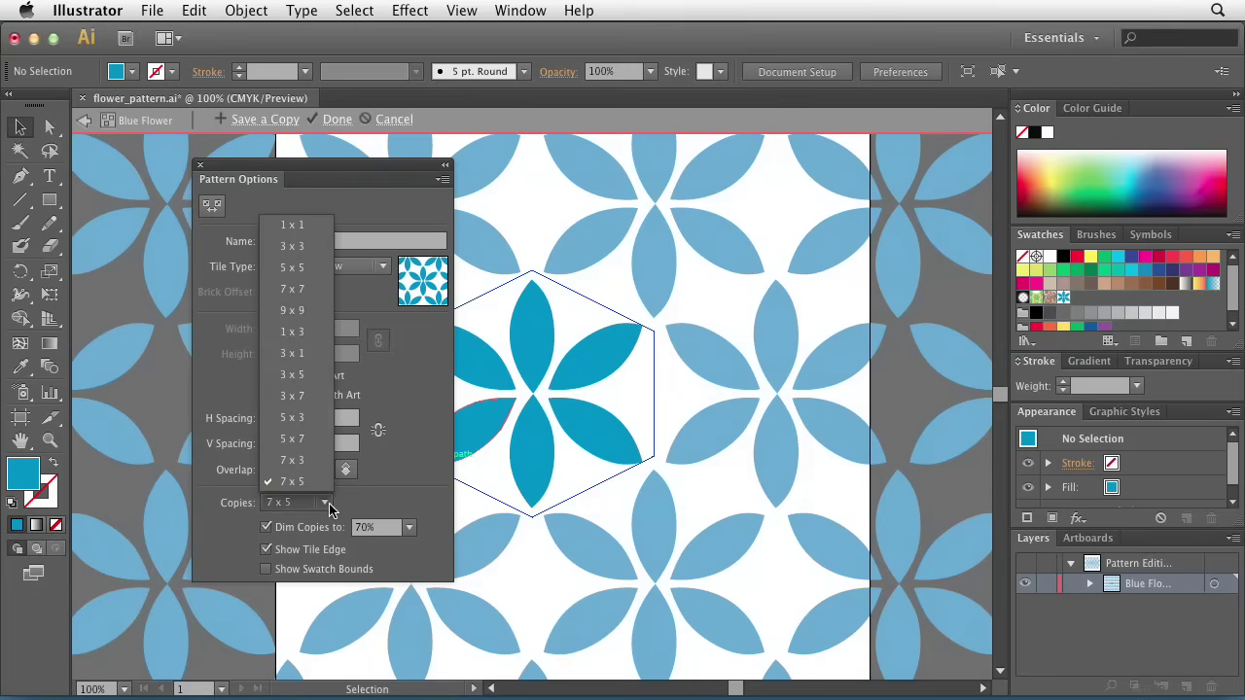
pyautogui.click(315, 249)
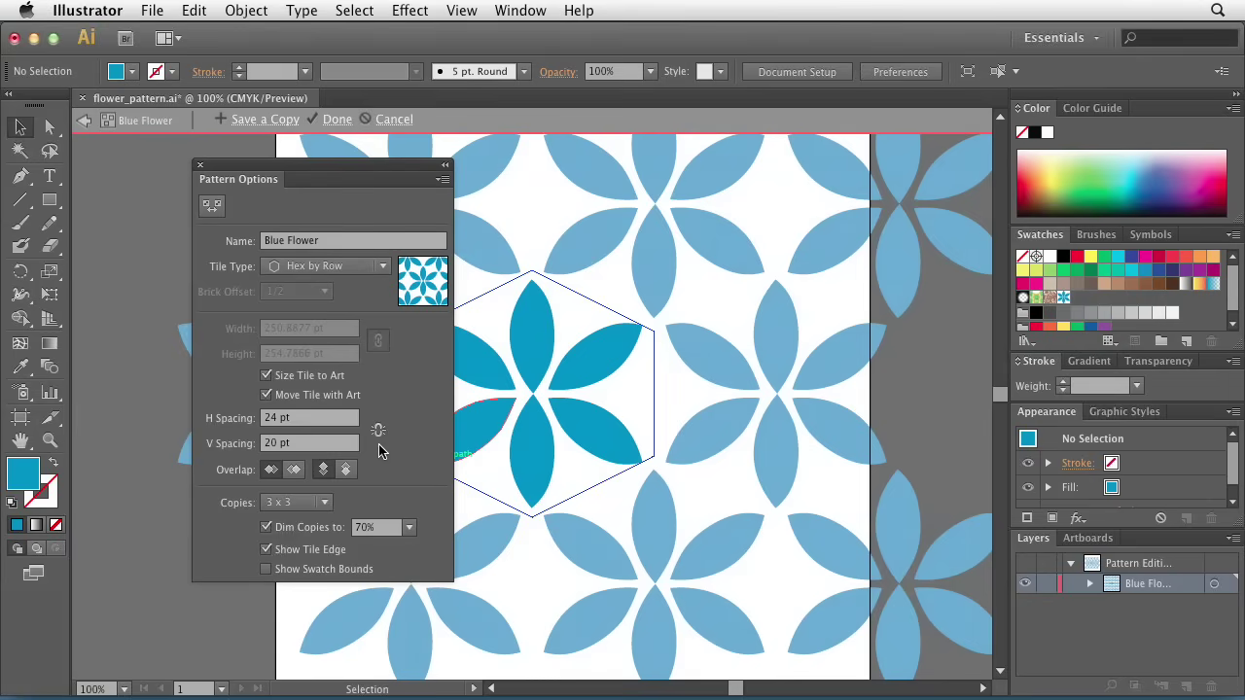
pyautogui.click(325, 503)
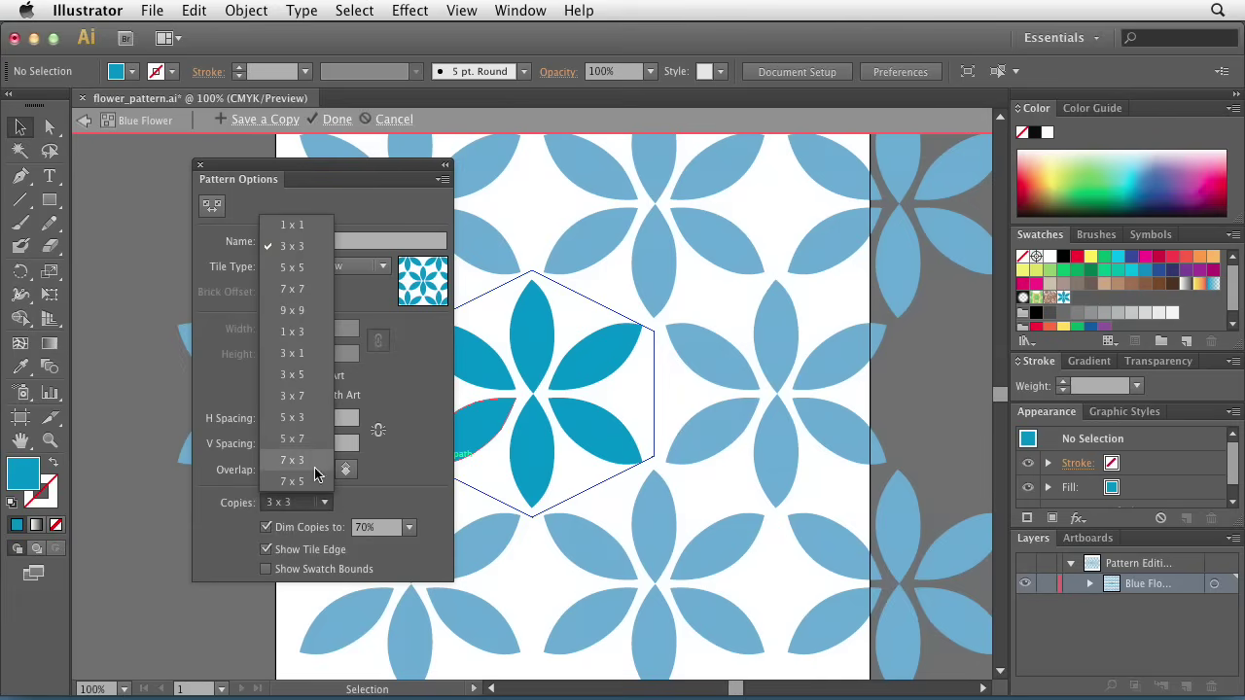
pyautogui.click(305, 269)
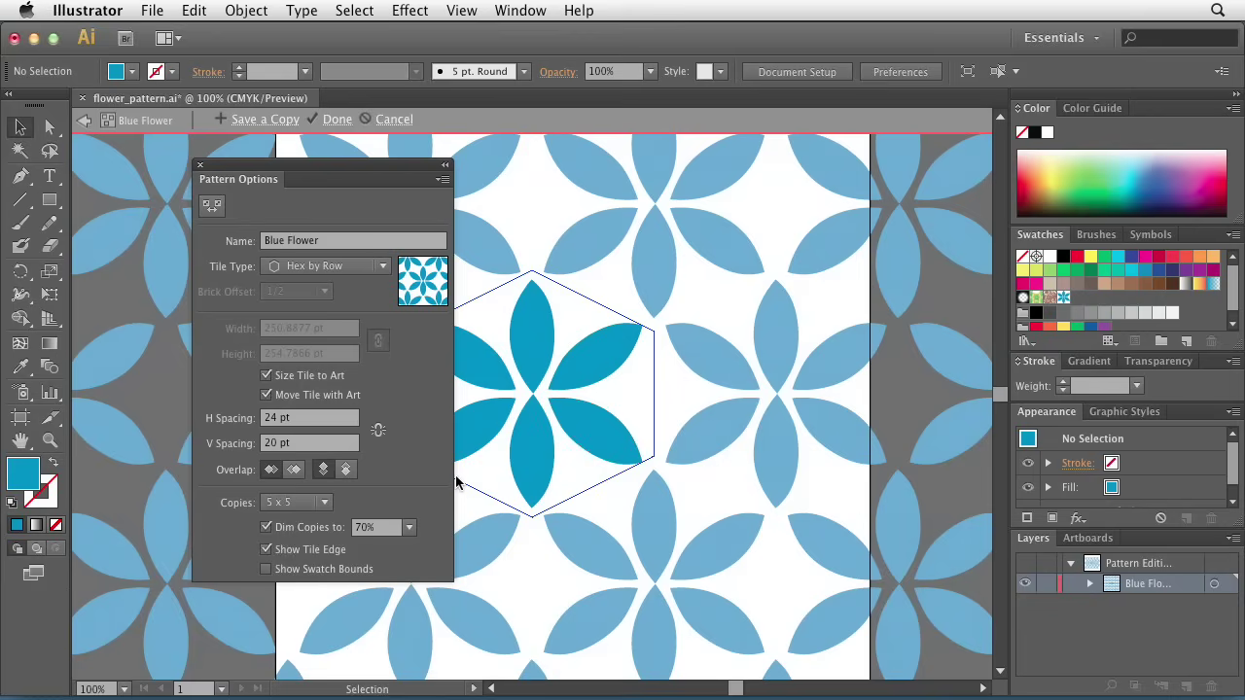
# Turn on Show Swatch Bounds and move the Pattern Options panel off the tile
pyautogui.click(267, 570)
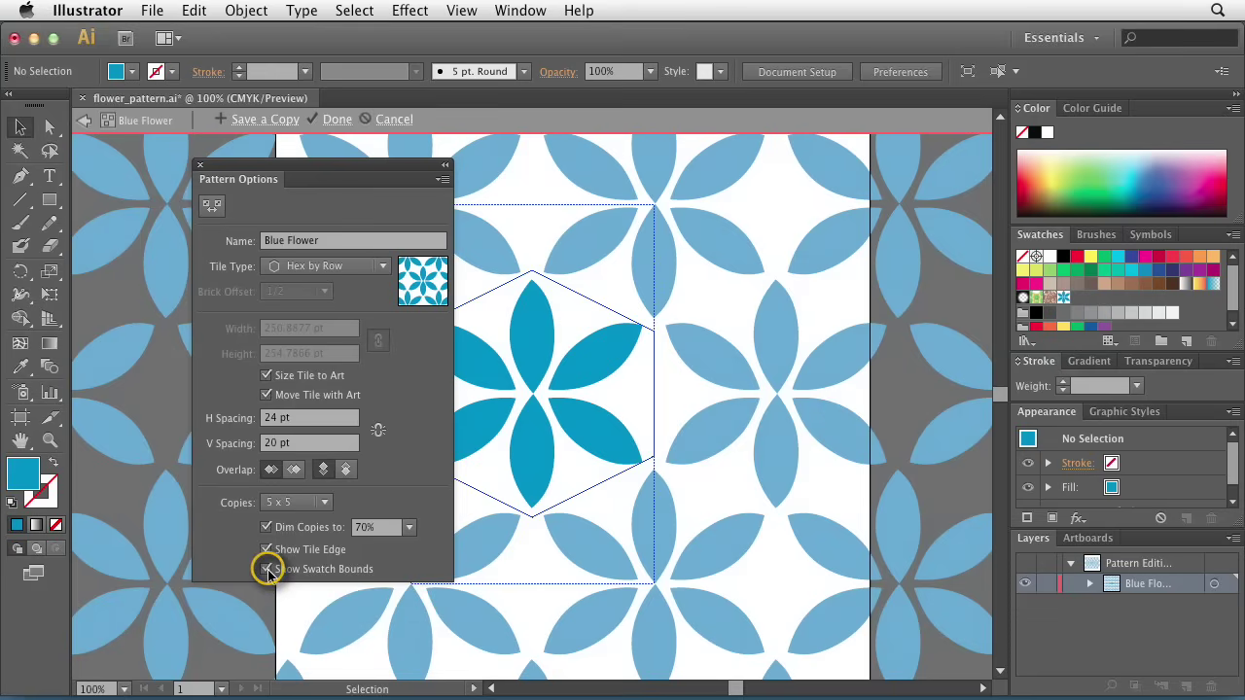
pyautogui.moveTo(399, 166); pyautogui.dragTo(264, 175)
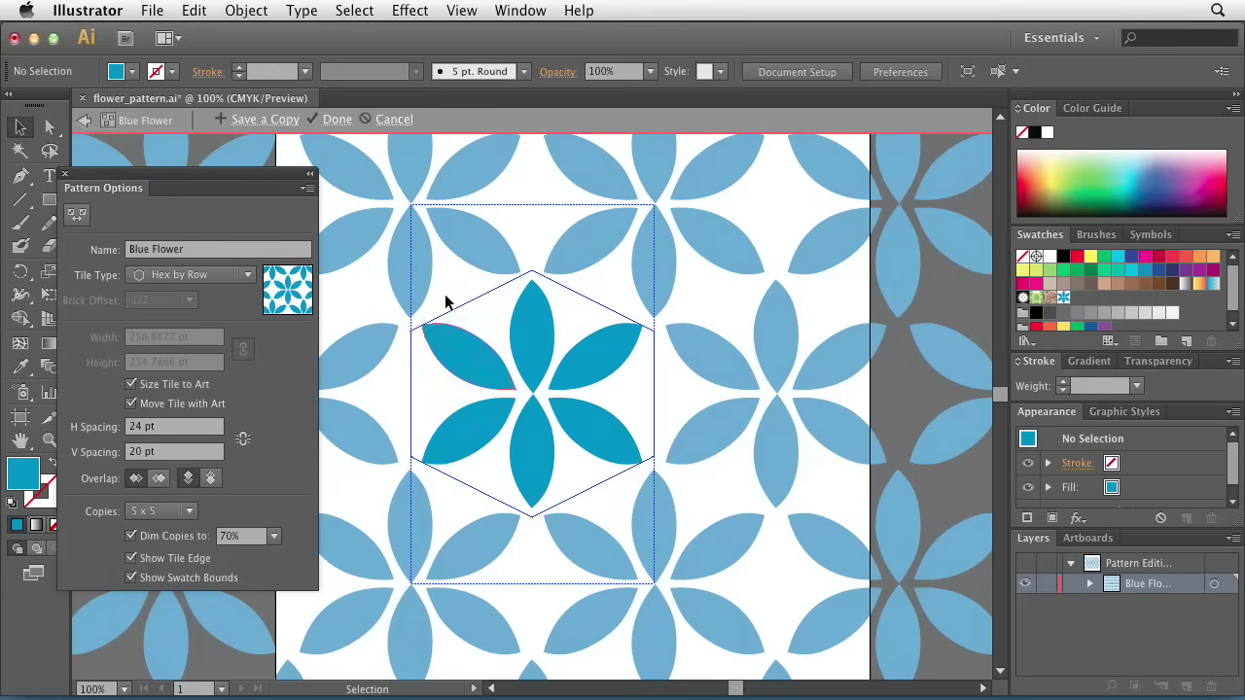
pyautogui.click(133, 579)
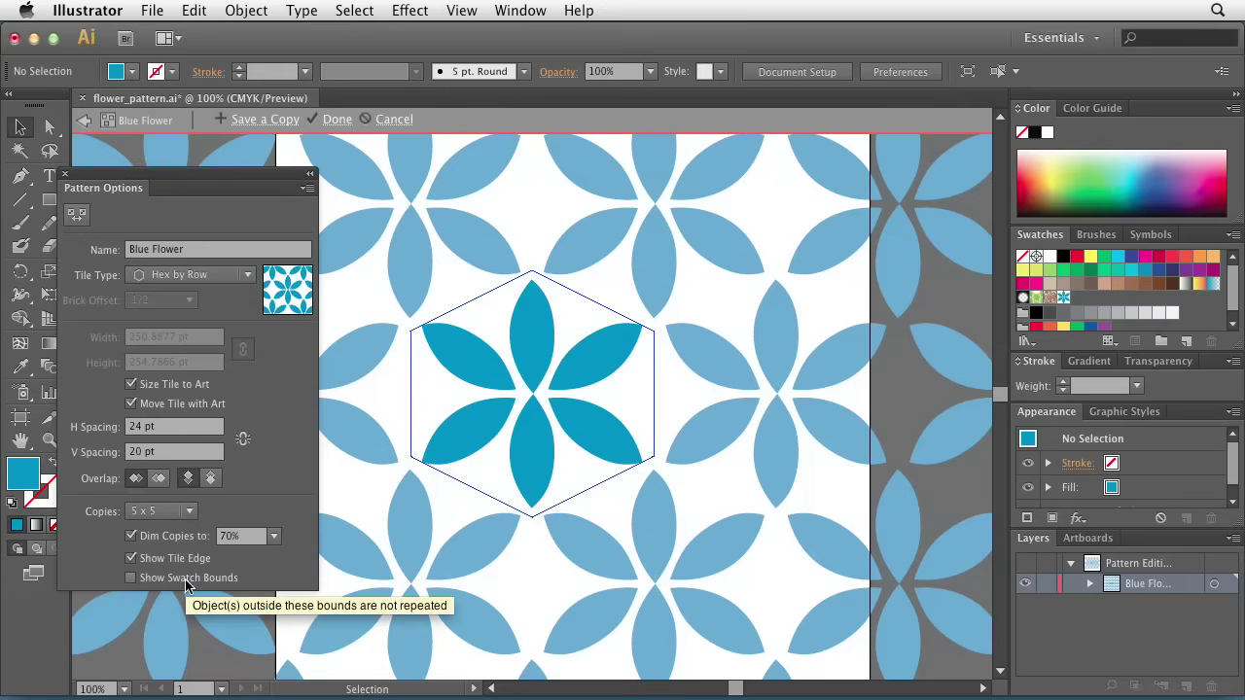
pyautogui.click(132, 578)
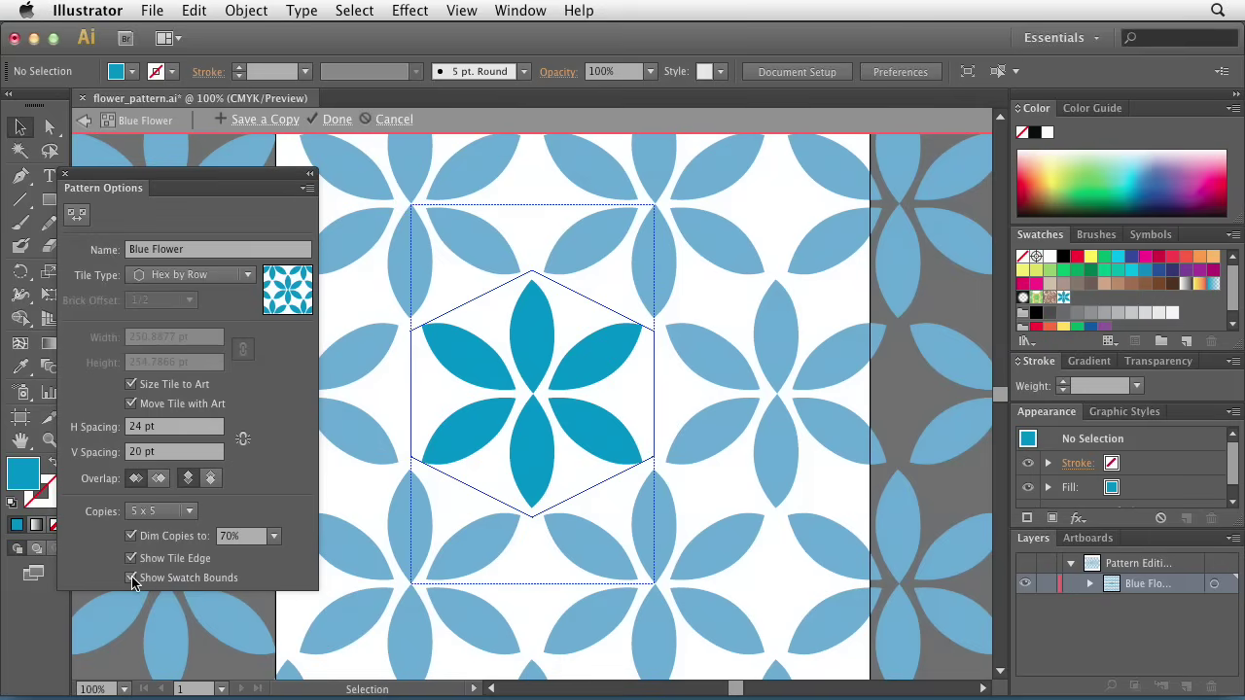